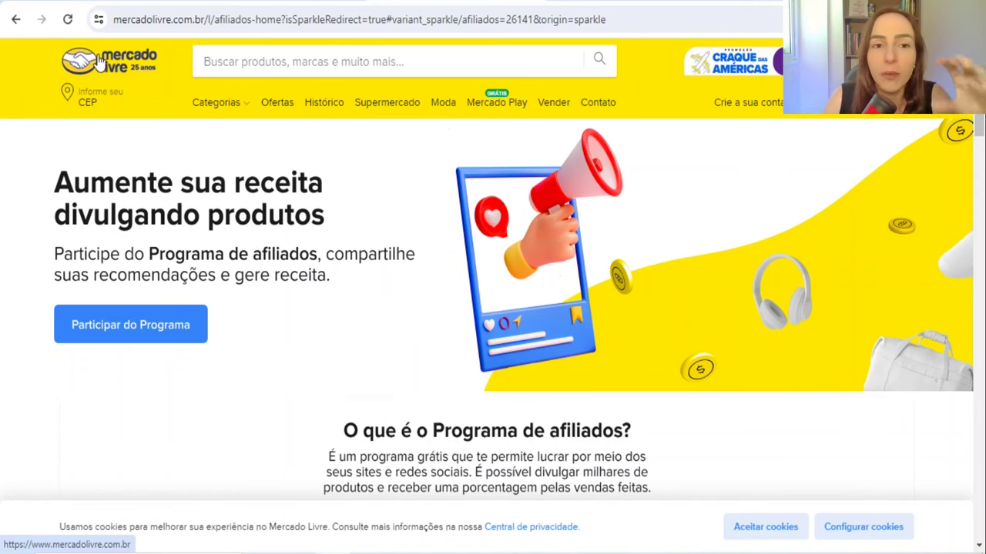
pyautogui.moveTo(213, 100)
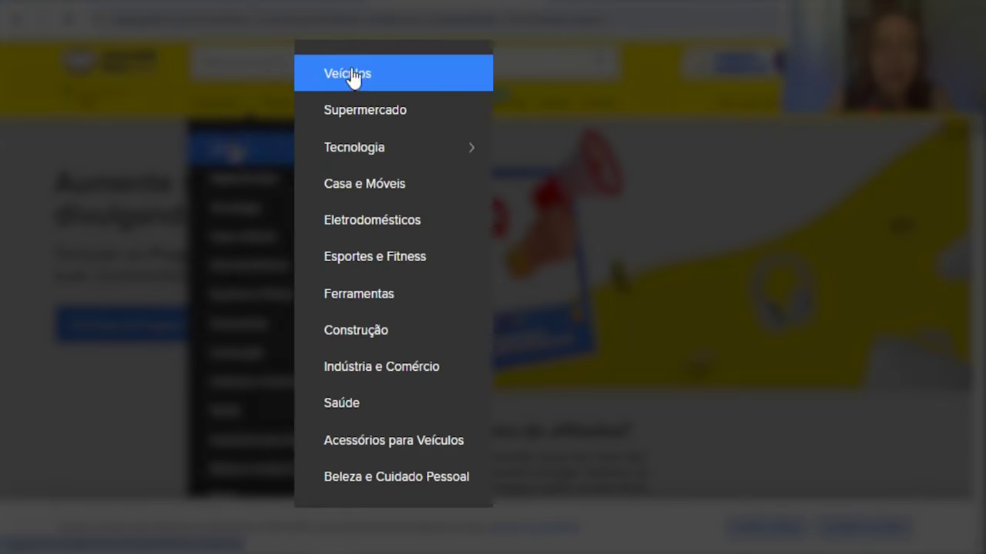
pyautogui.moveTo(391, 146)
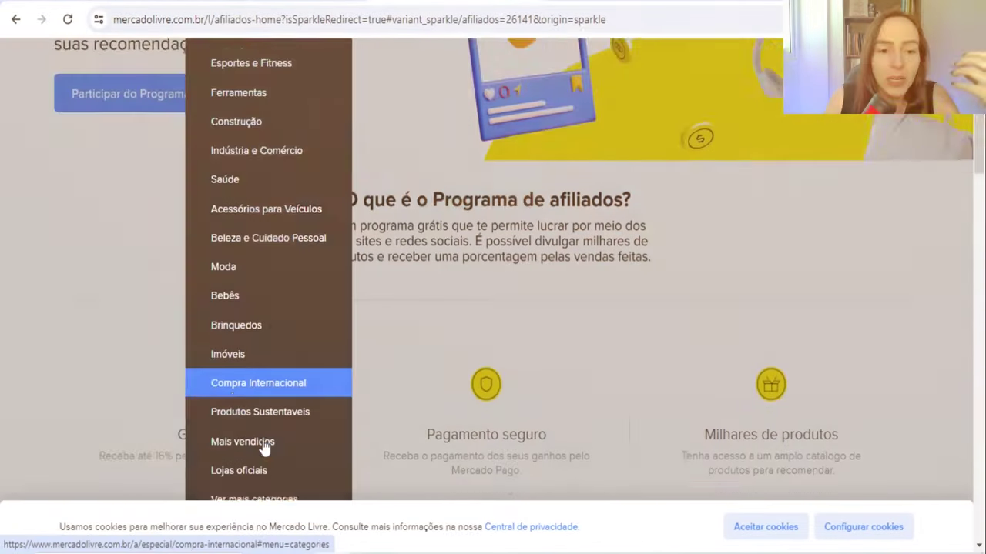
pyautogui.scroll(-2, 264, 447)
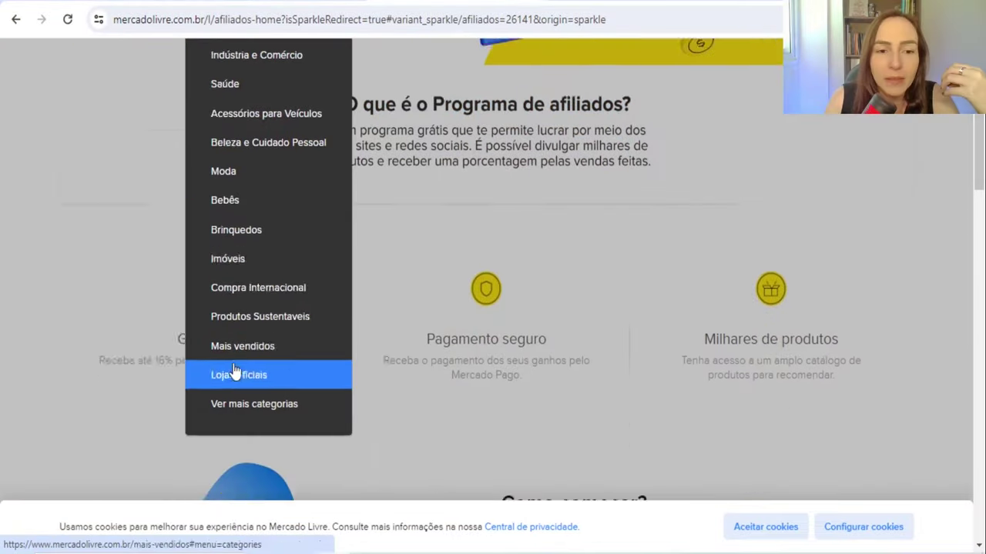
pyautogui.scroll(3, 264, 329)
pyautogui.scroll(3, 258, 344)
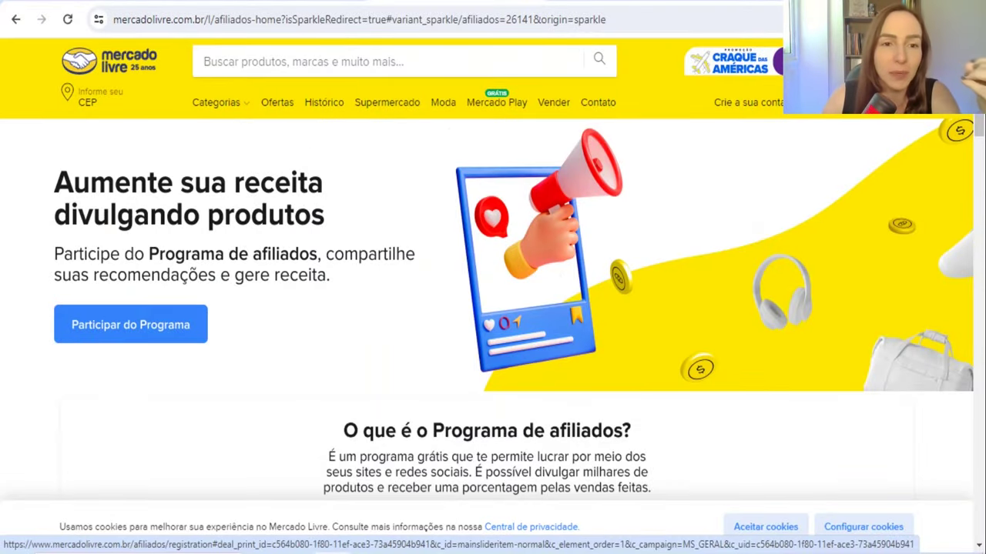
pyautogui.moveTo(228, 110)
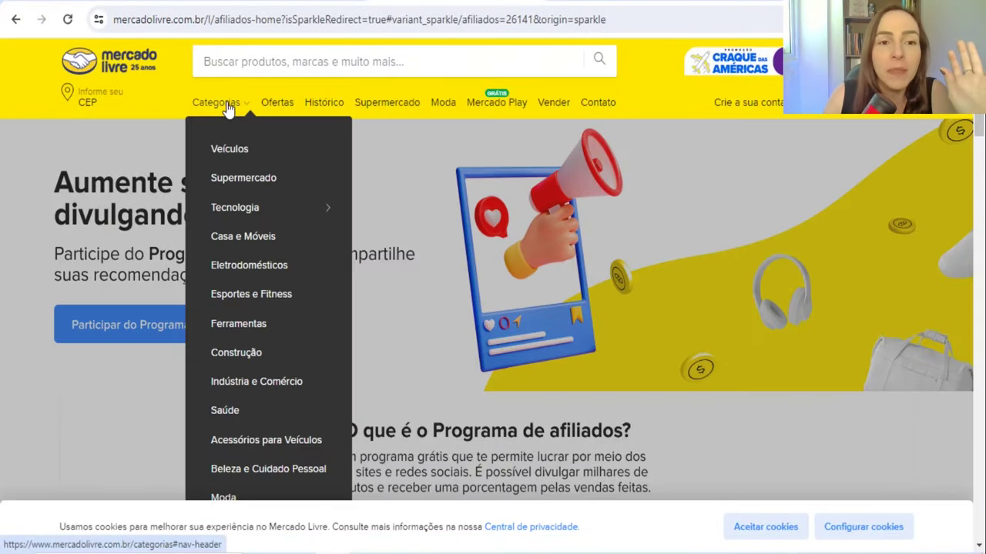
pyautogui.moveTo(255, 203)
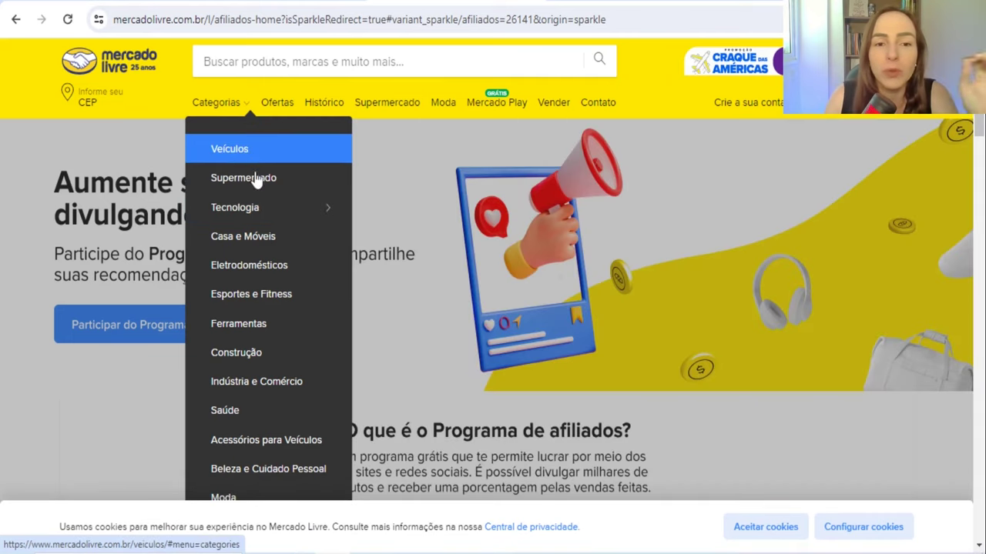
pyautogui.moveTo(283, 211)
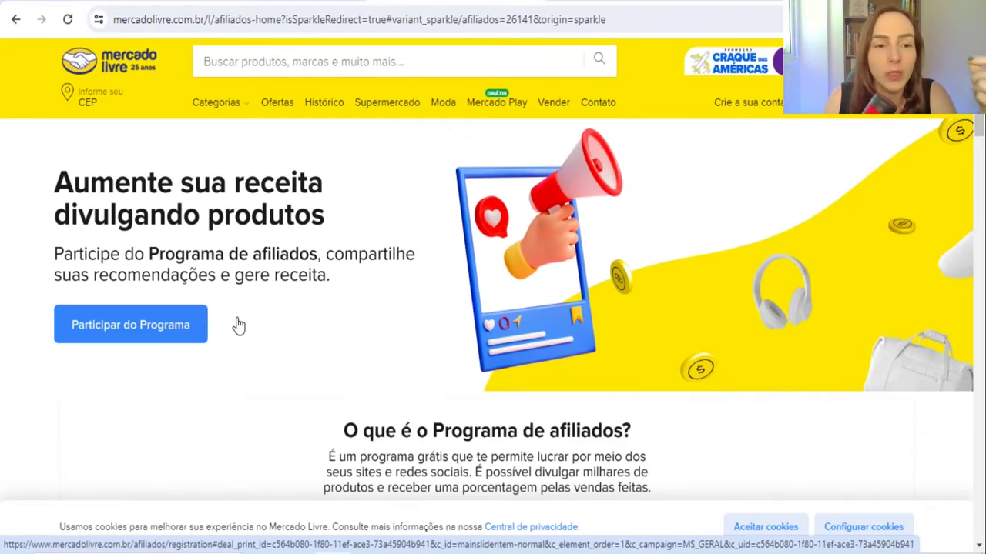
# Step: Start joining the affiliate program and choose Criar conta instead of logging in
pyautogui.click(152, 336)
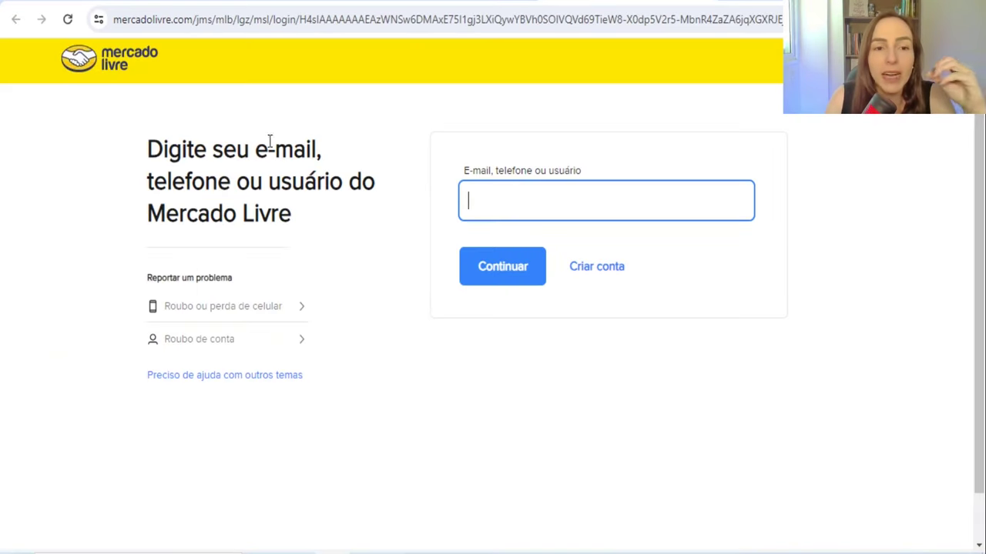
pyautogui.moveTo(265, 182); pyautogui.dragTo(295, 218)
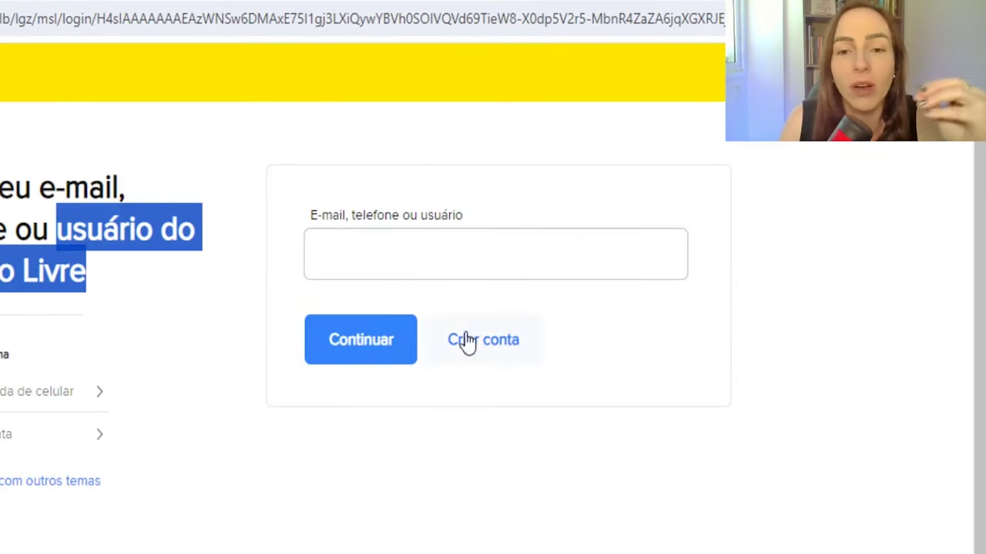
pyautogui.click(509, 356)
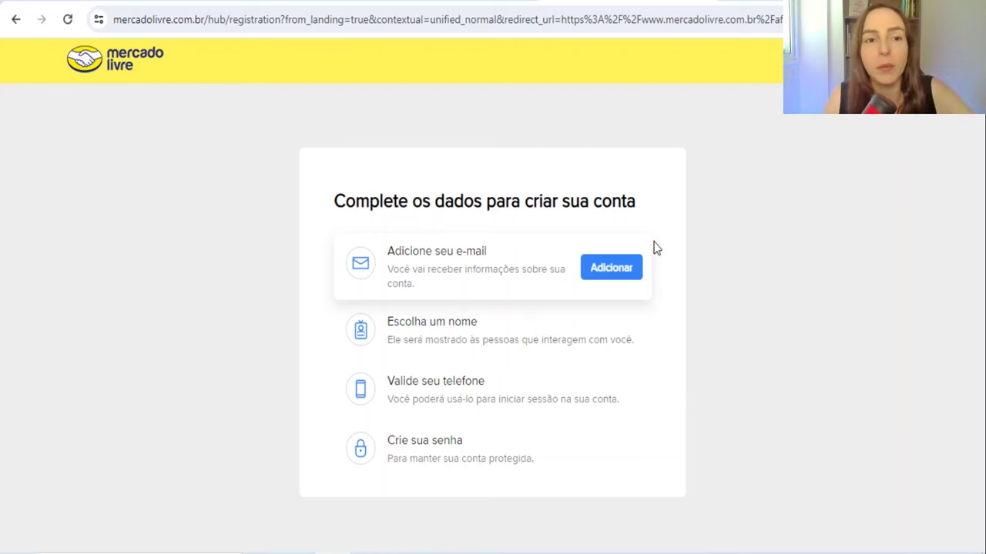
# Step: Add and confirm the account e-mail, then enter the user's first name and surname
pyautogui.click(621, 287)
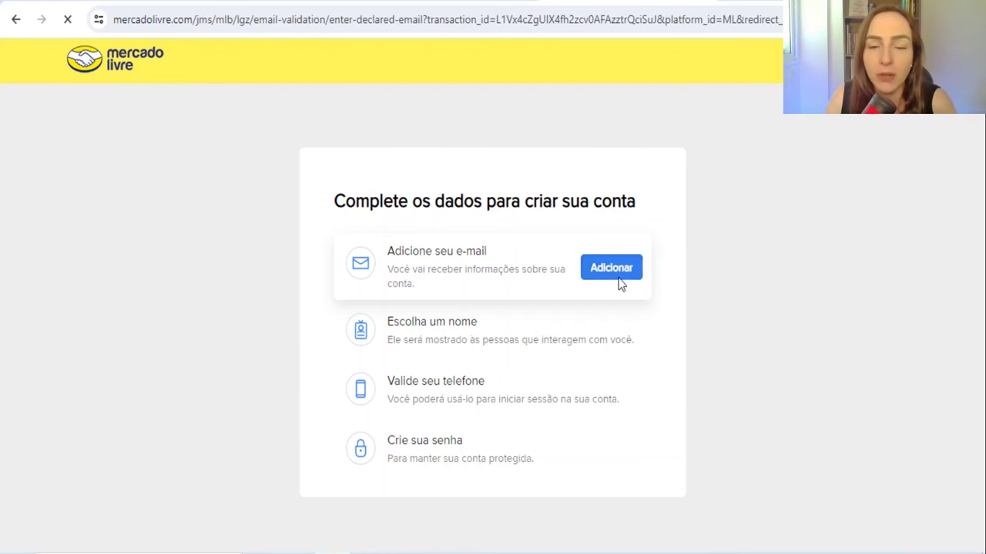
pyautogui.click(537, 421)
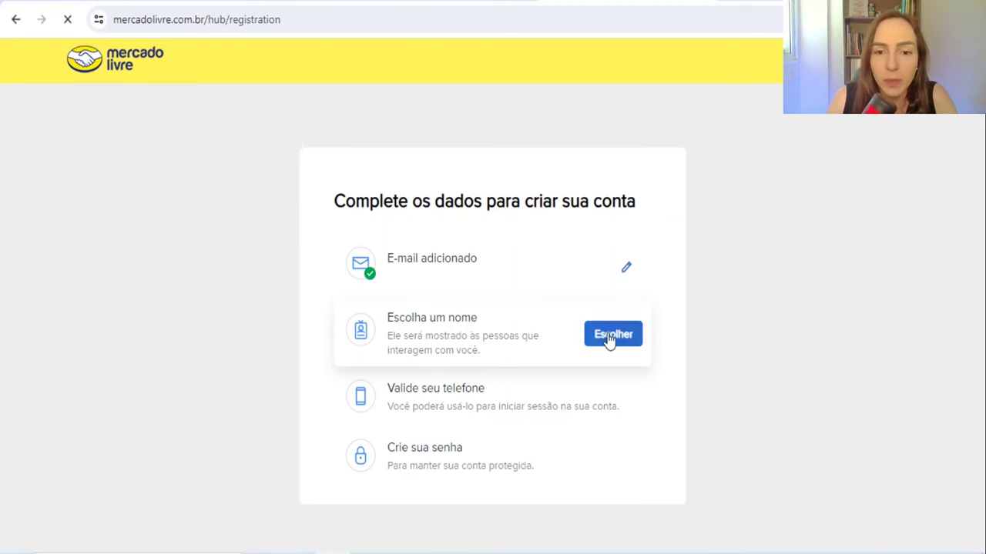
pyautogui.click(608, 338)
pyautogui.moveTo(292, 156); pyautogui.dragTo(627, 158)
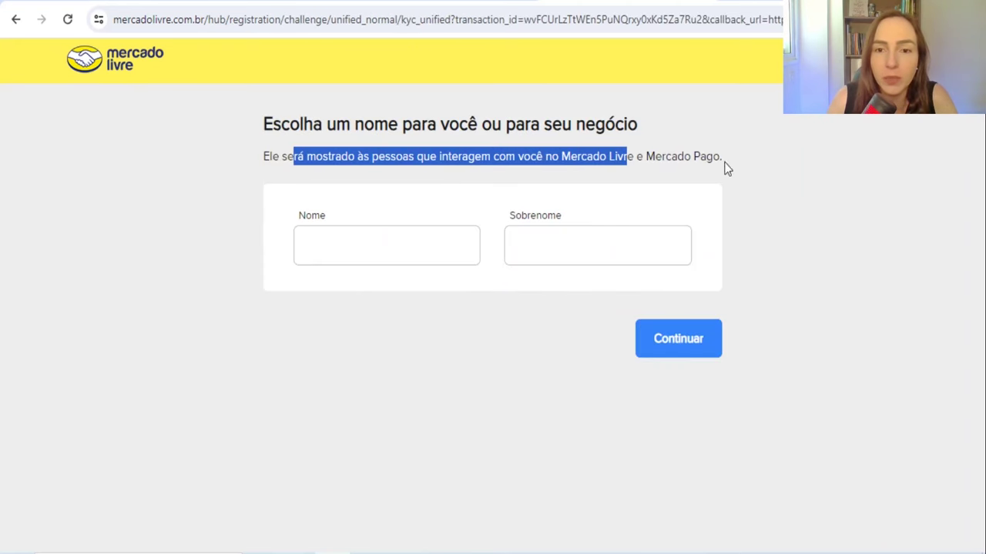
pyautogui.click(685, 147)
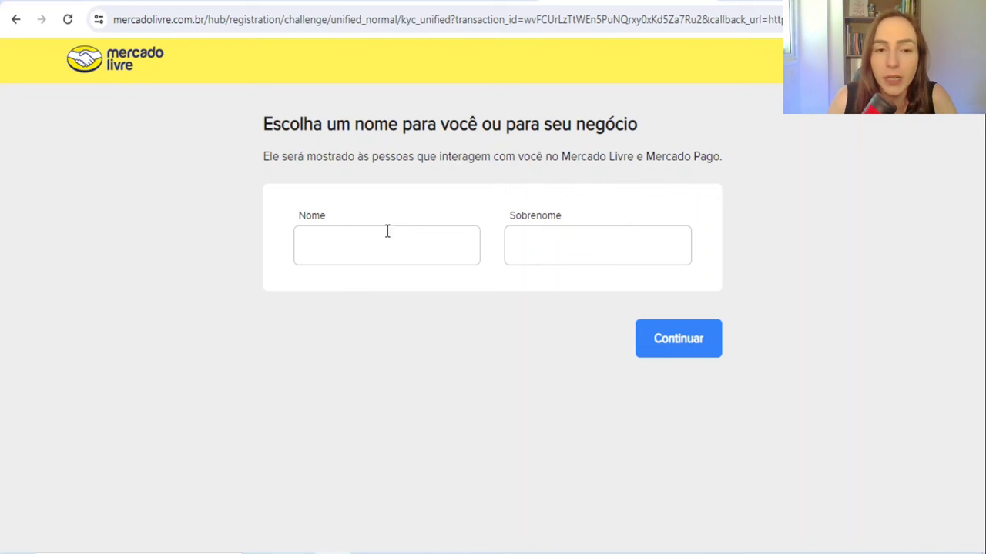
pyautogui.click(338, 235)
pyautogui.press('Tab')
pyautogui.click(669, 333)
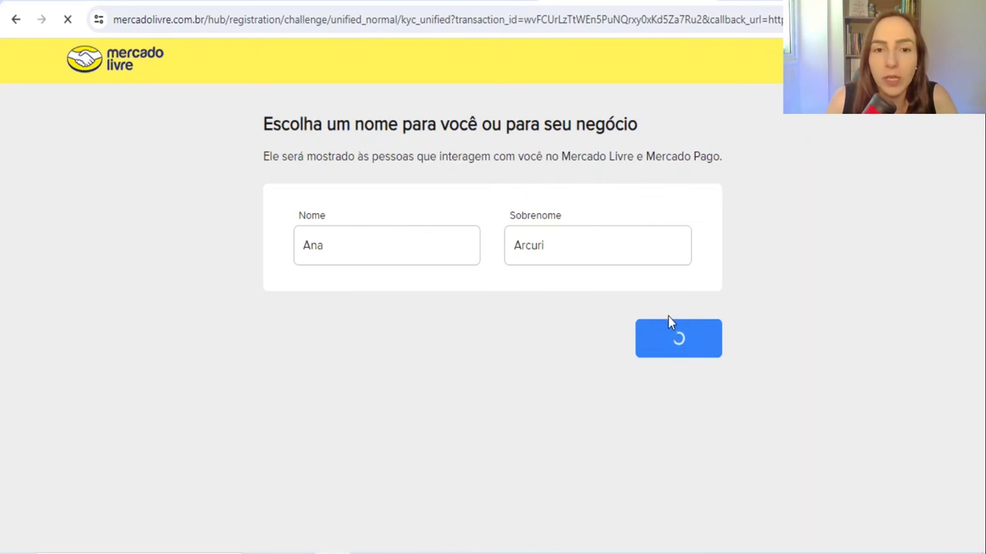
# Step: Validate the phone number with a WhatsApp code and create the account password
pyautogui.click(614, 387)
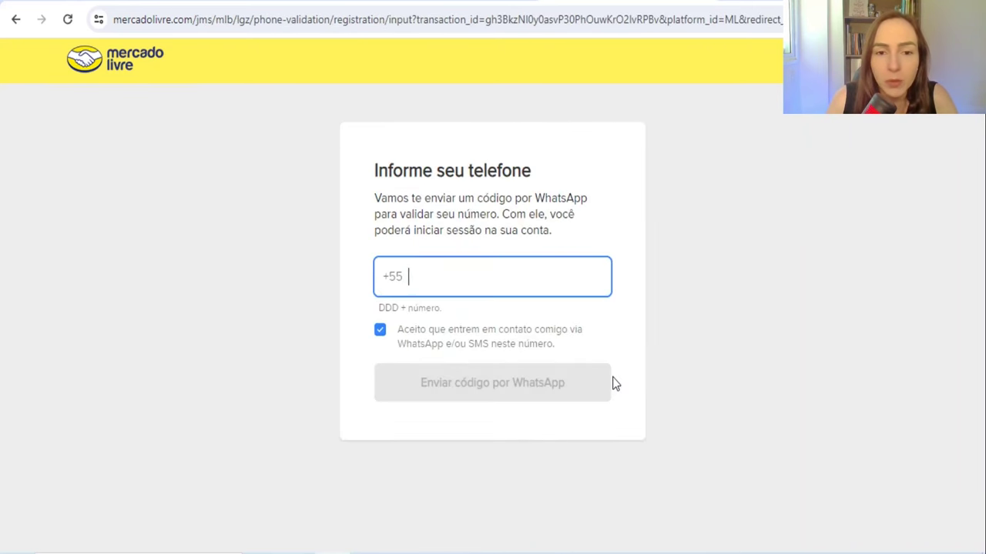
pyautogui.hotkey('ctrl', 'v')
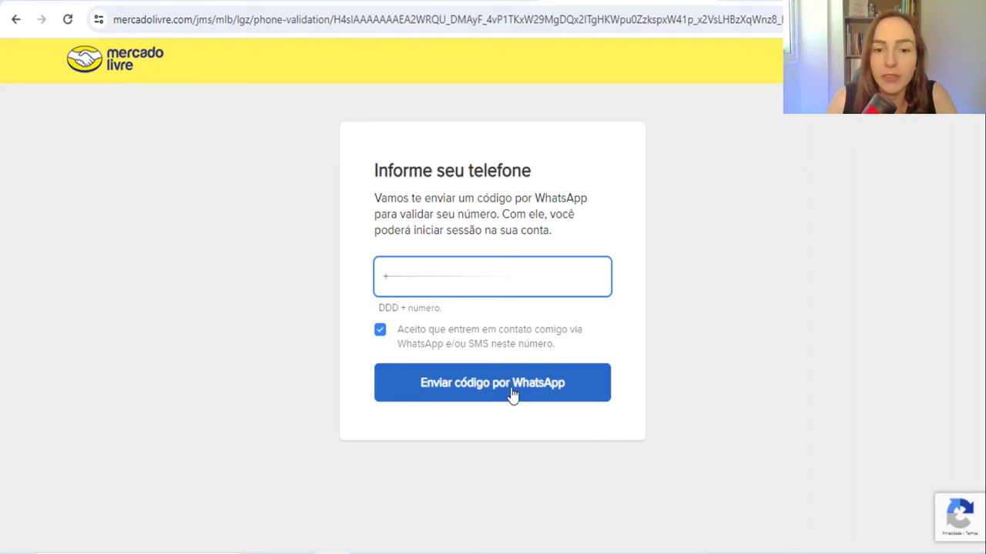
pyautogui.click(501, 394)
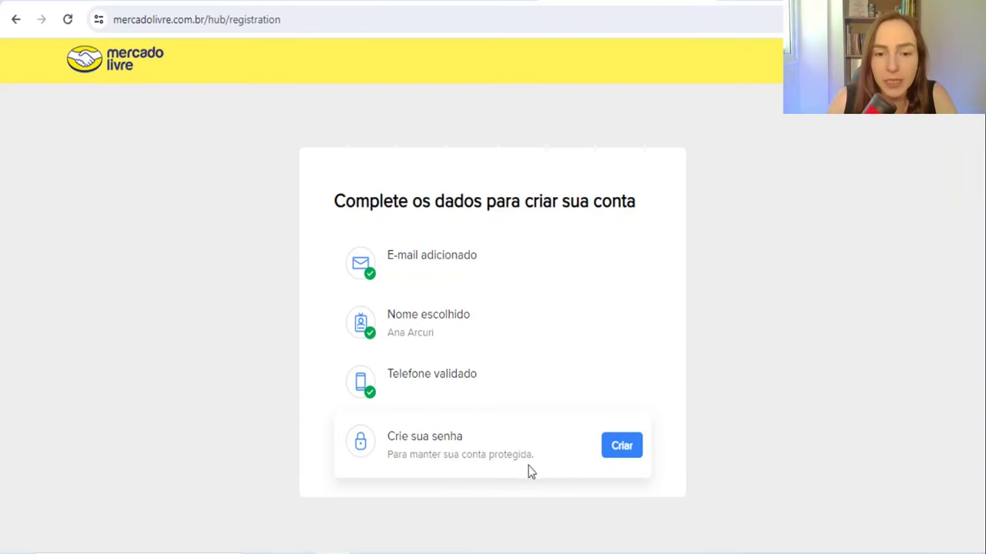
pyautogui.click(623, 445)
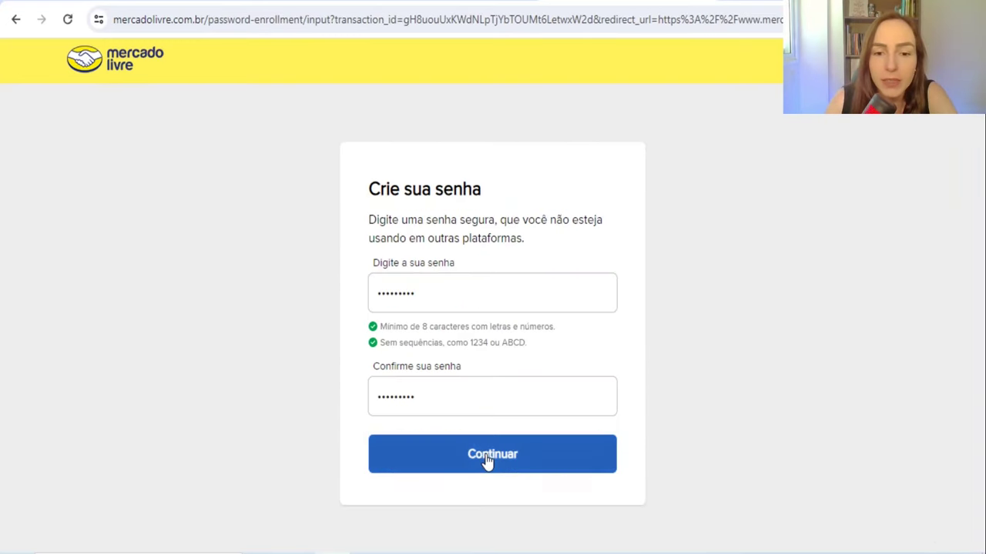
pyautogui.click(490, 457)
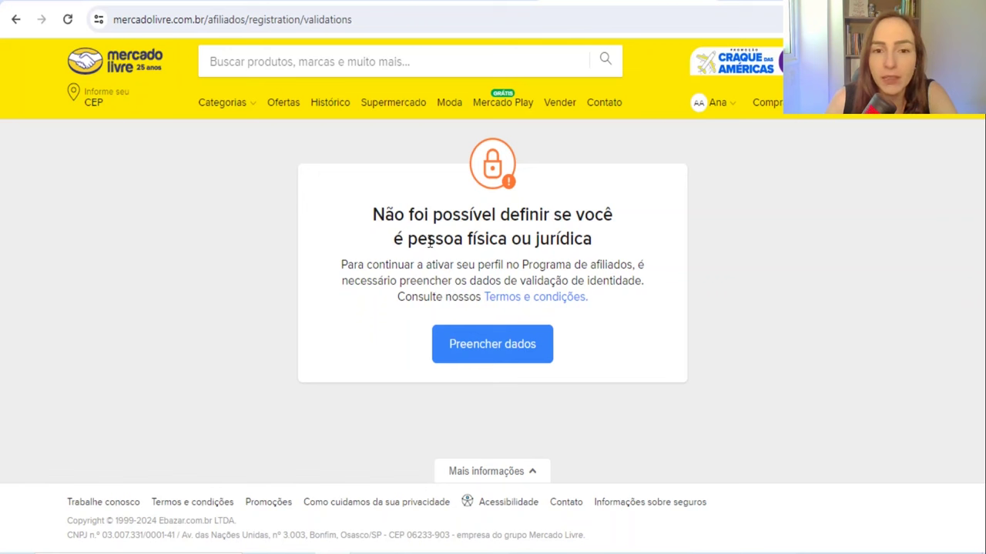
# Step: Start identity validation with Preencher dados and choose to upload document photos from the computer
pyautogui.moveTo(417, 239); pyautogui.dragTo(505, 239)
pyautogui.click(582, 246)
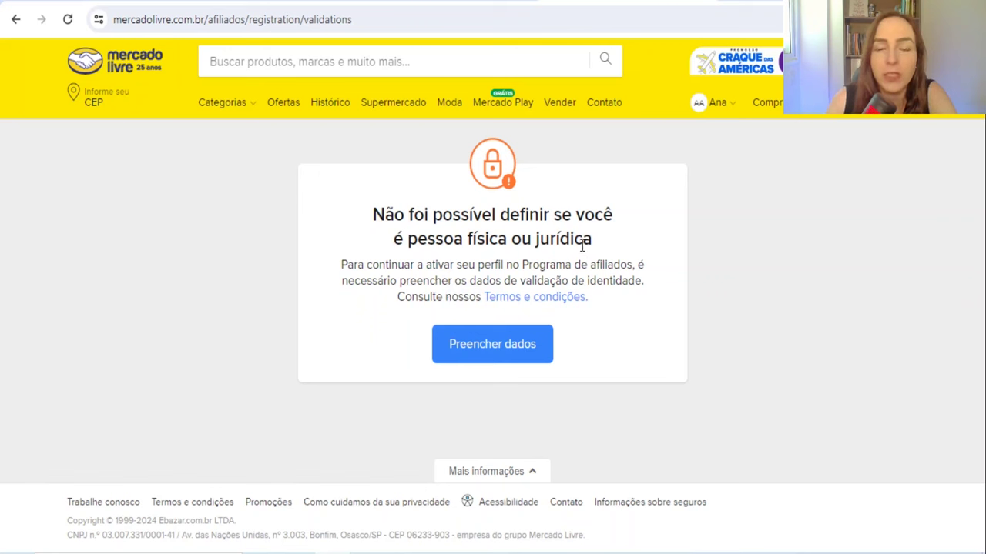
pyautogui.click(493, 354)
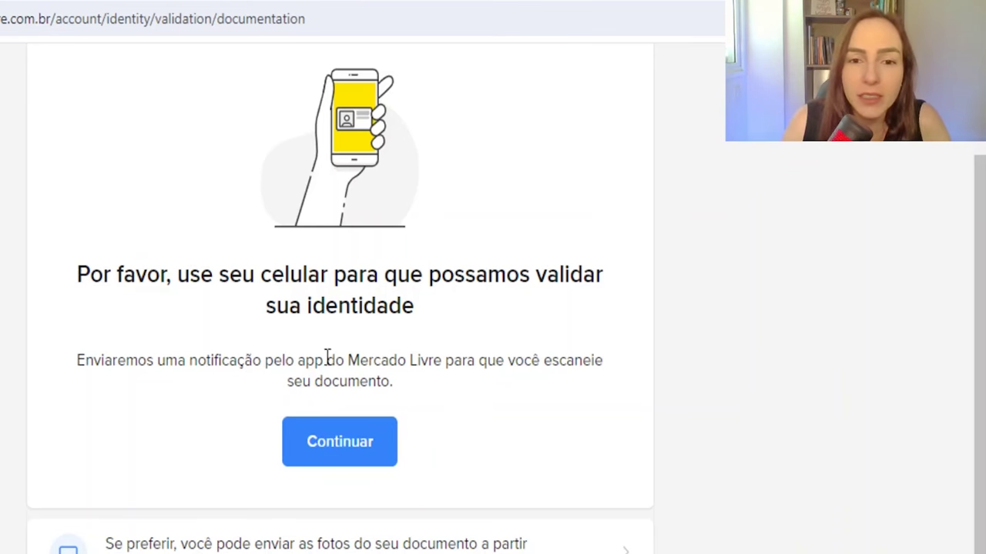
pyautogui.moveTo(359, 360); pyautogui.dragTo(395, 390)
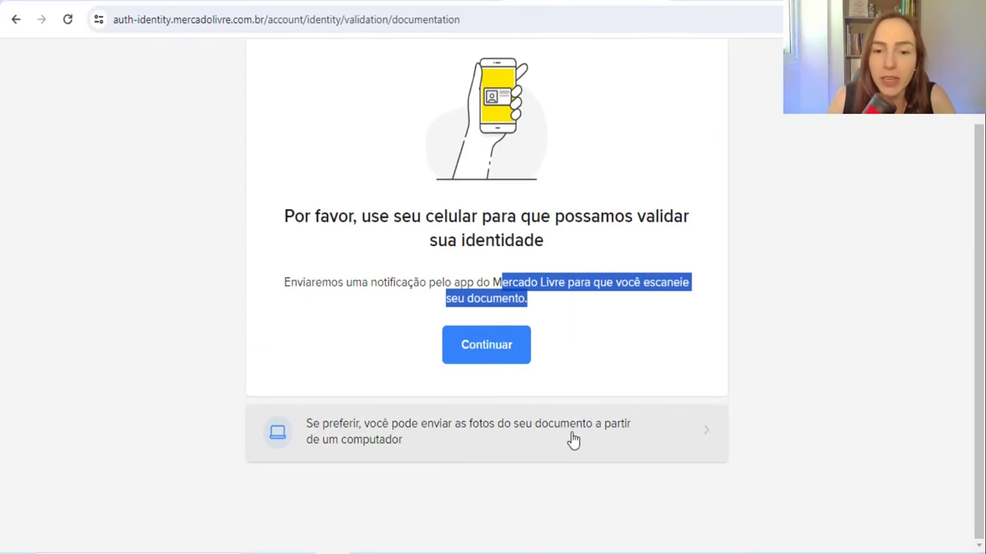
pyautogui.click(405, 449)
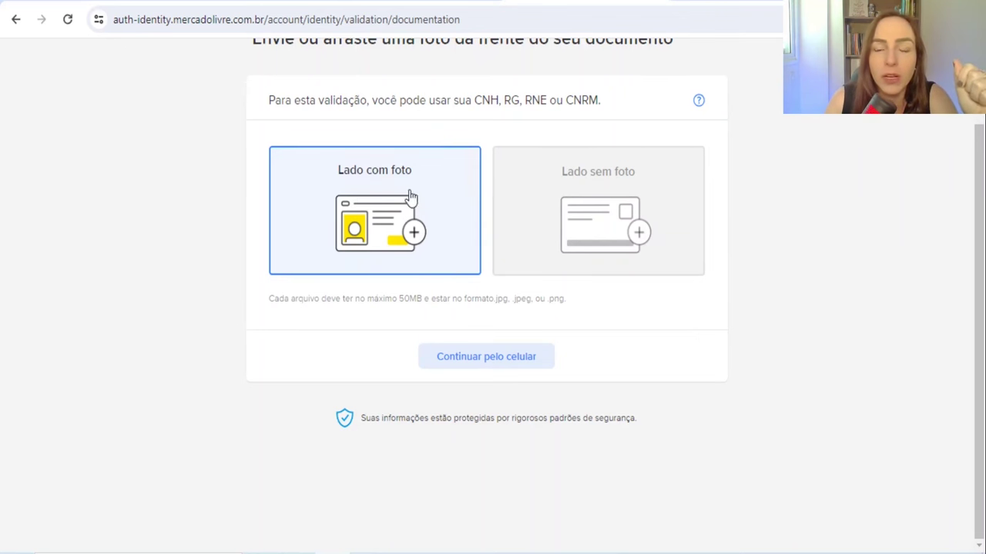
pyautogui.scroll(2, 429, 120)
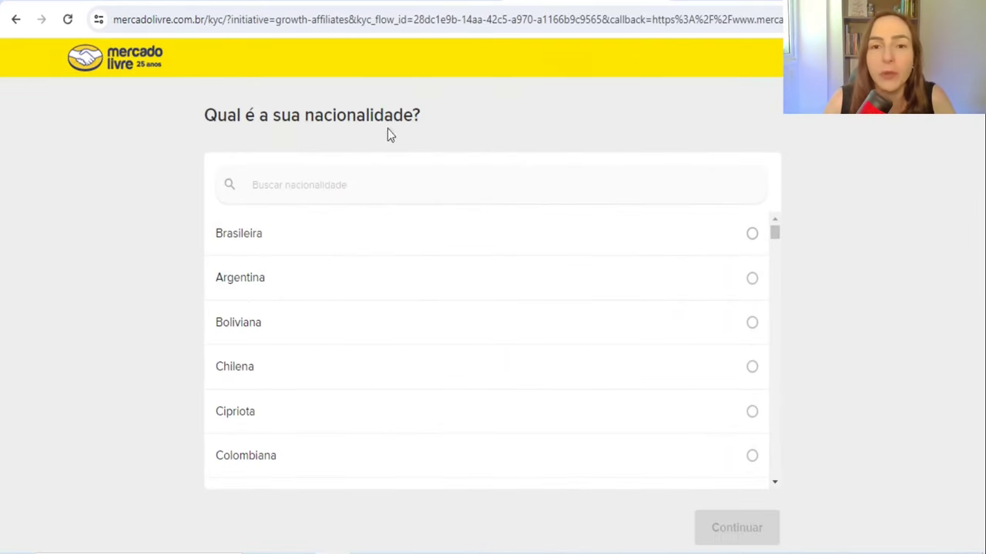
# Step: Answer Brasileira nationality, Até R$ 2.000 monthly income, and Não to politically exposed person
pyautogui.click(252, 246)
pyautogui.click(751, 529)
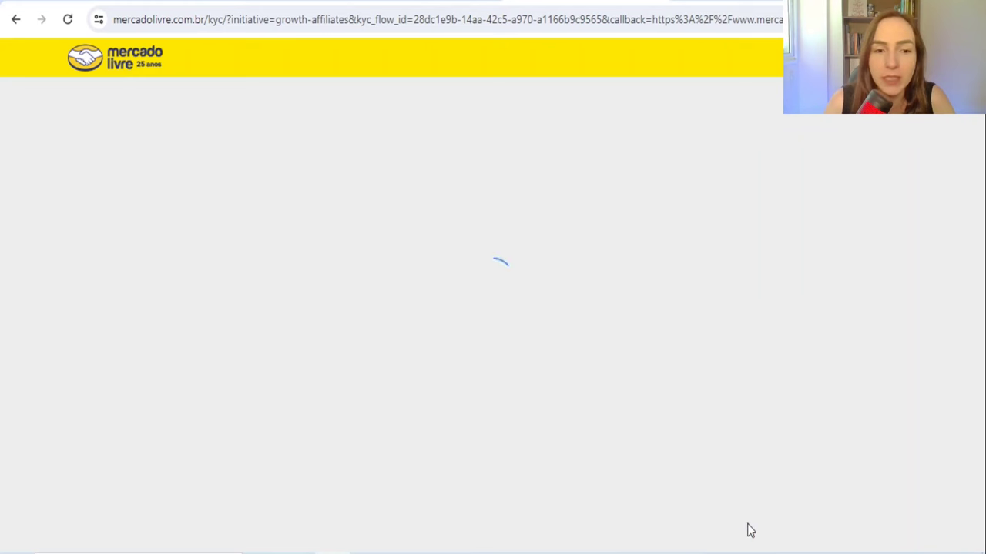
pyautogui.click(291, 231)
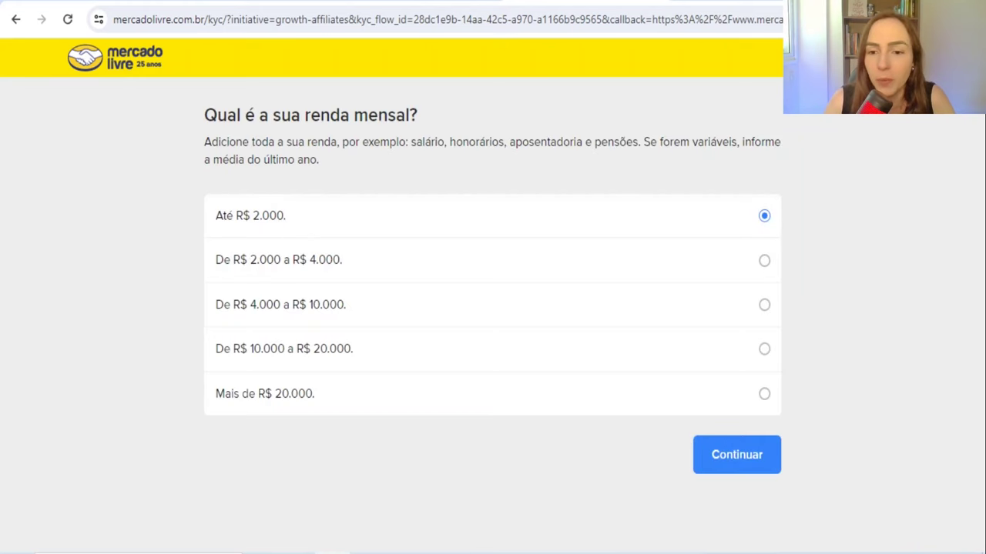
pyautogui.click(737, 455)
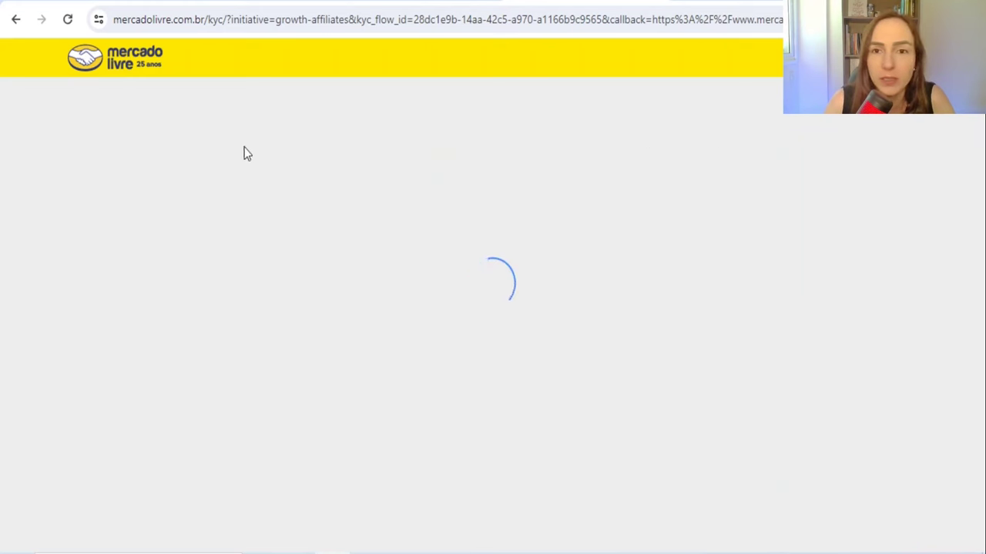
pyautogui.click(285, 289)
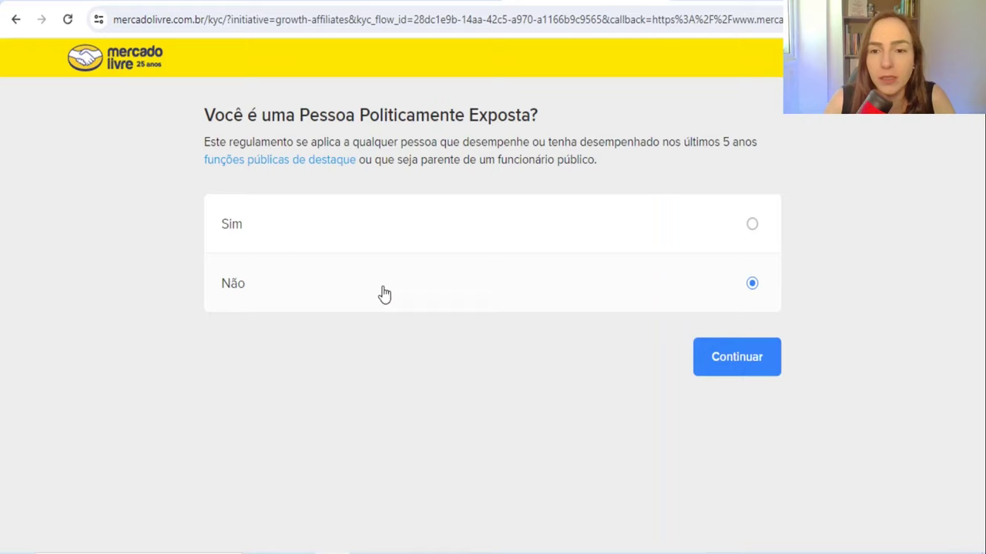
pyautogui.click(741, 363)
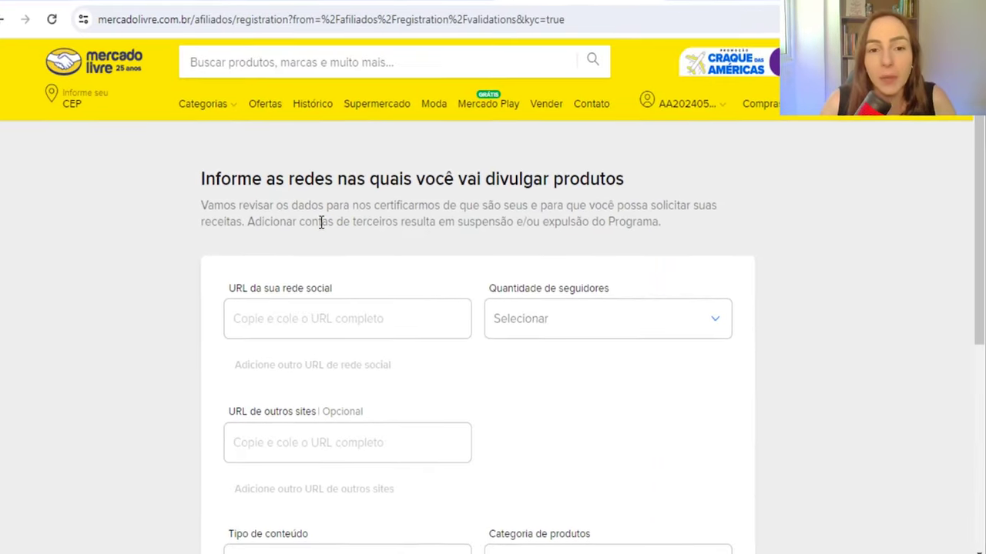
pyautogui.scroll(-1, 321, 223)
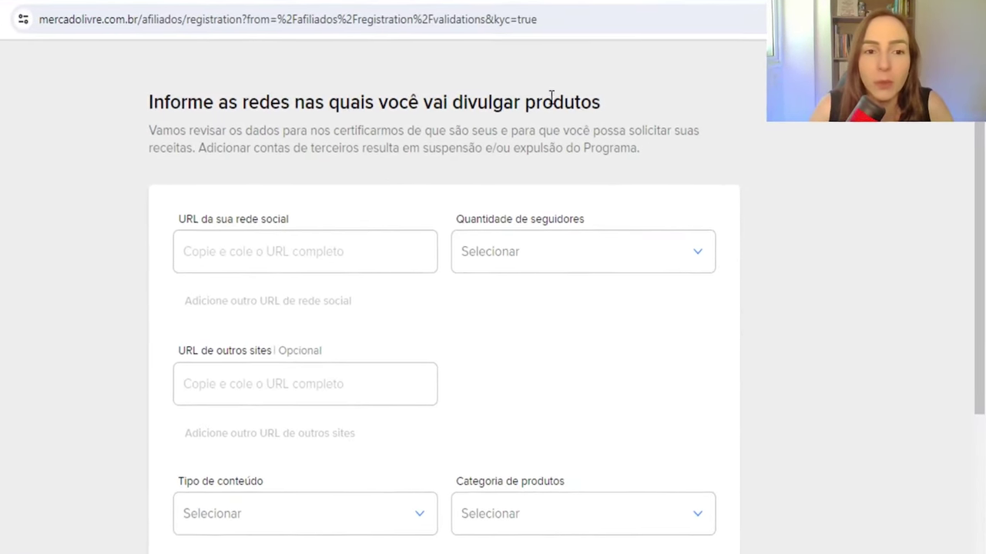
# Step: Check the follower-range choices and set content type to Criadores de conteúdo - Redes sociais
pyautogui.scroll(-1, 578, 126)
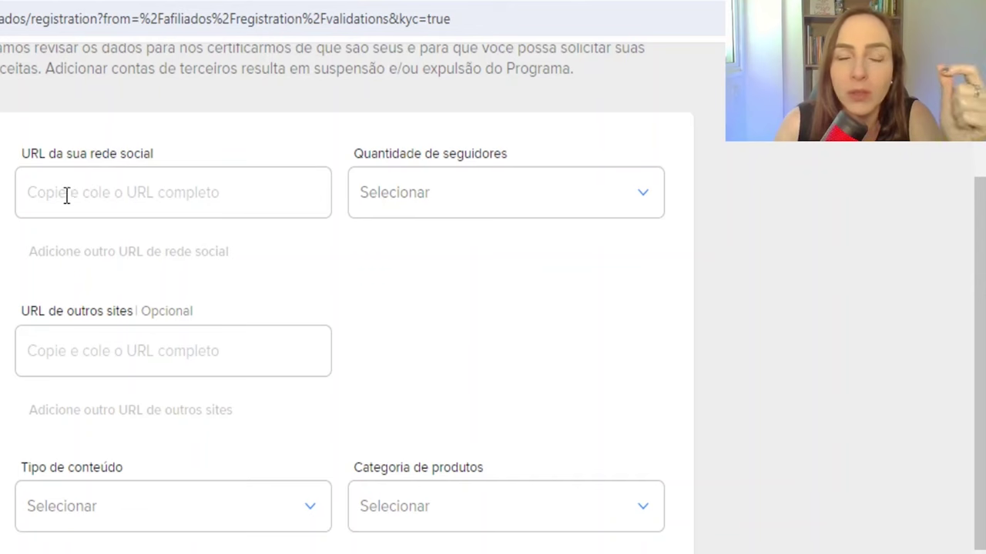
pyautogui.click(463, 201)
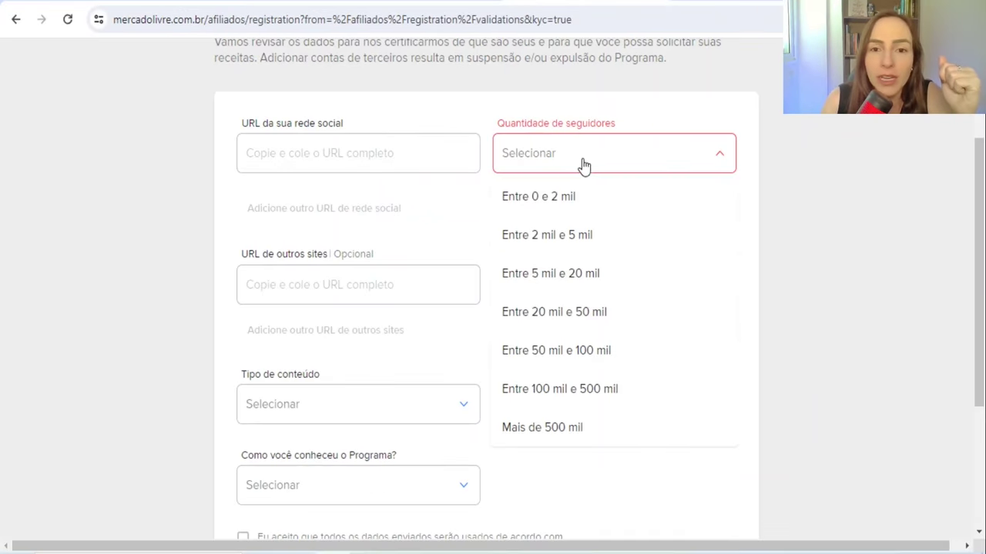
pyautogui.click(583, 163)
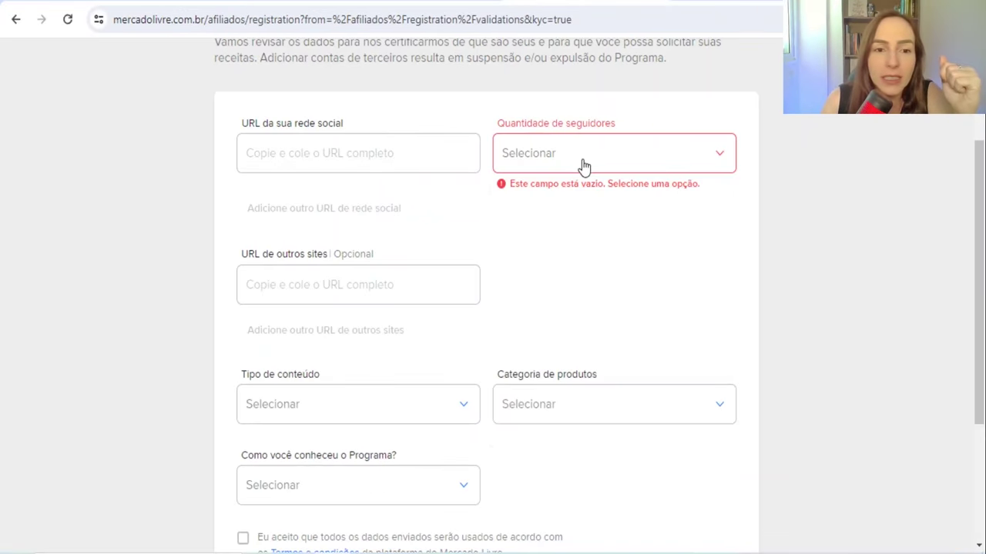
pyautogui.scroll(-2, 355, 258)
pyautogui.click(376, 252)
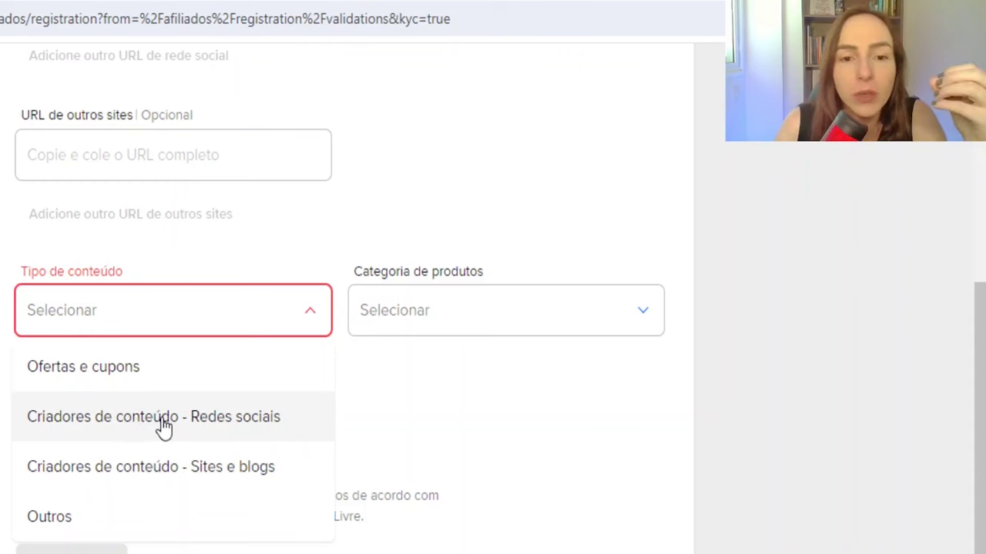
pyautogui.click(171, 424)
# Step: Choose Eletrônica category and Afiliados/Influenciadores as the referral source, then submit the registration
pyautogui.click(470, 325)
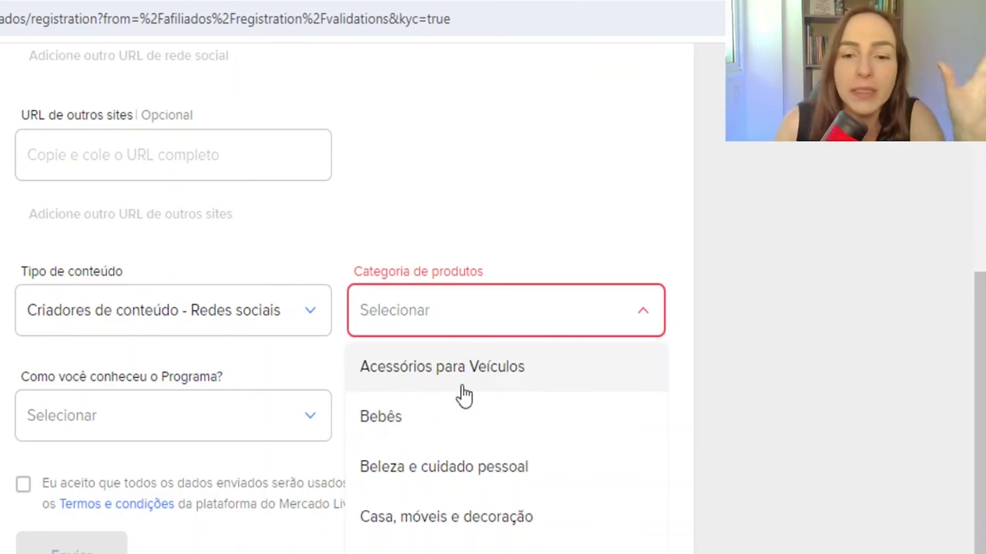
pyautogui.click(445, 550)
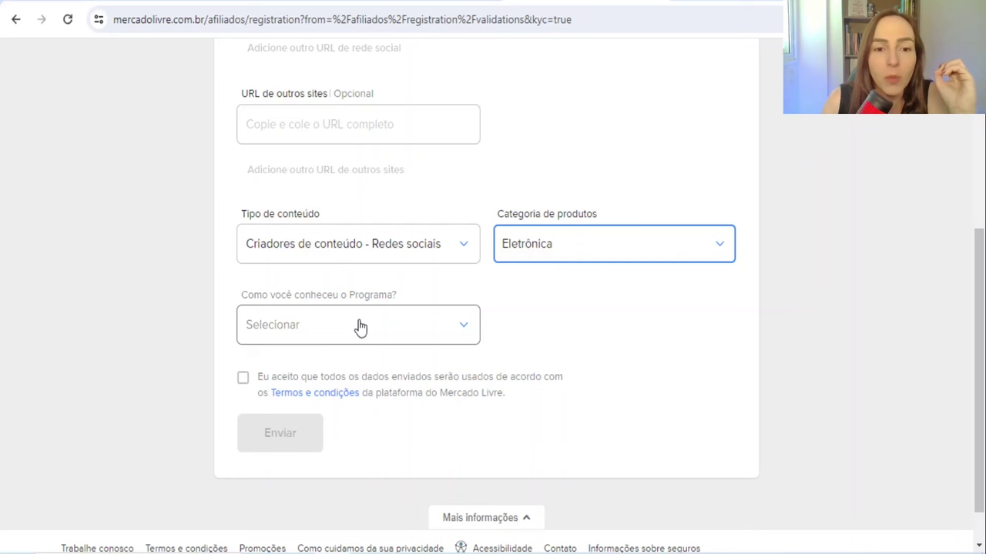
pyautogui.click(360, 328)
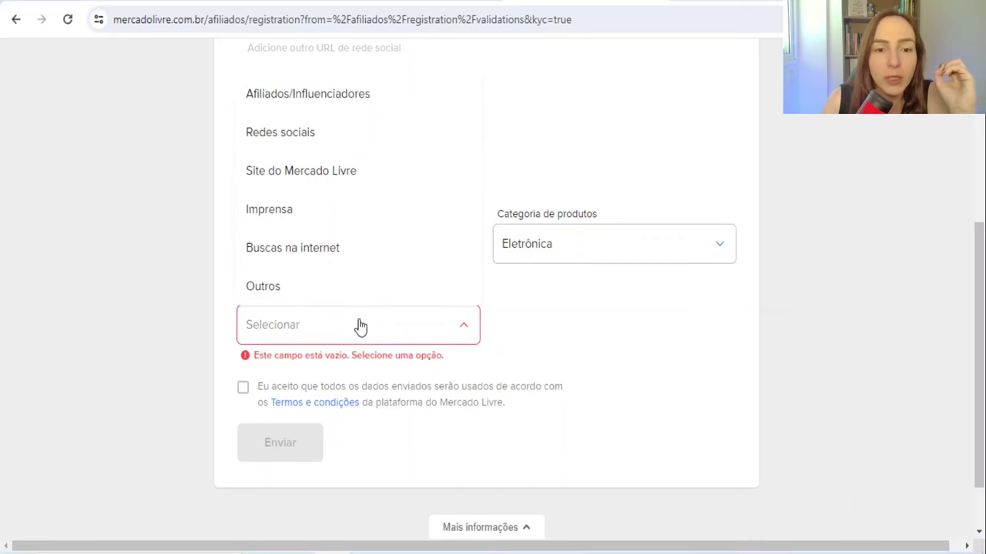
pyautogui.click(347, 99)
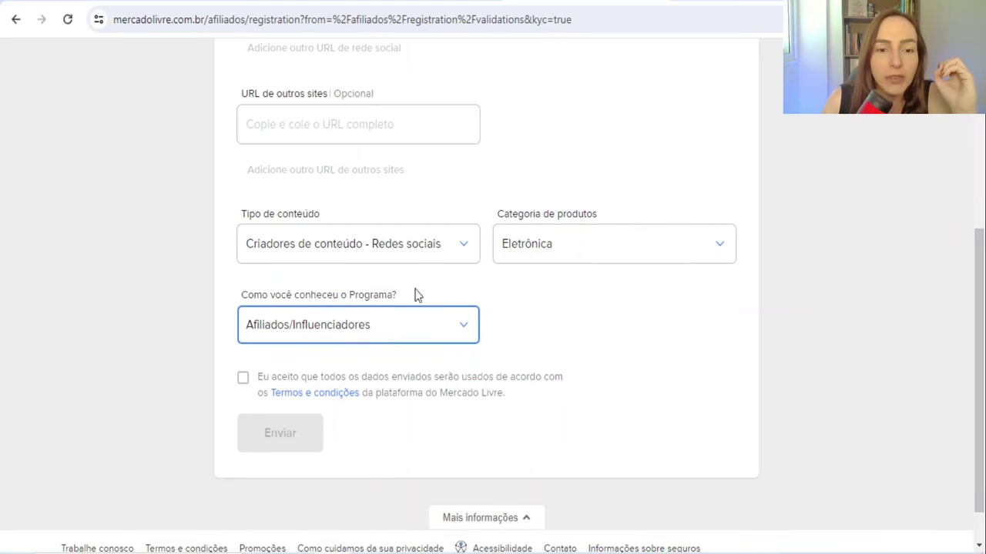
pyautogui.scroll(2, 256, 382)
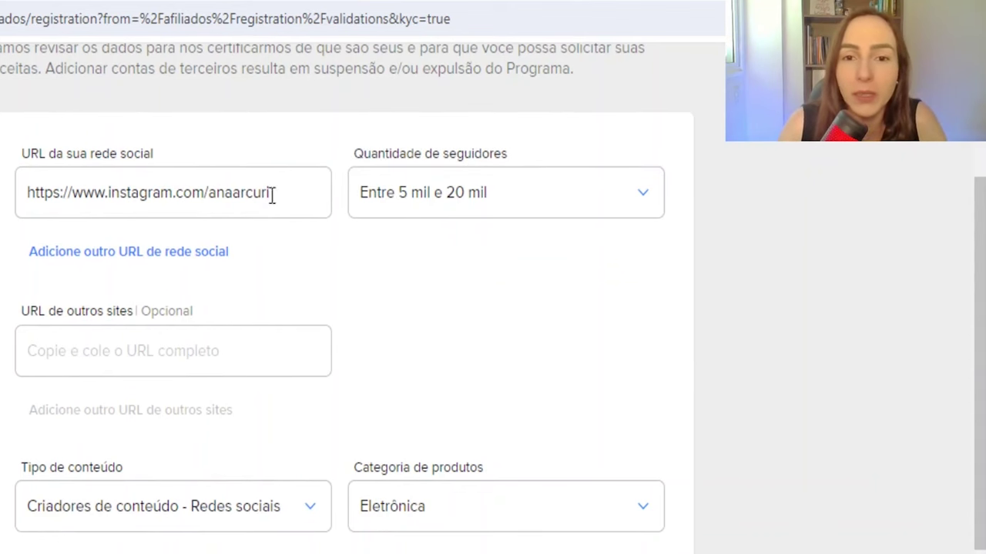
pyautogui.scroll(-3, 539, 327)
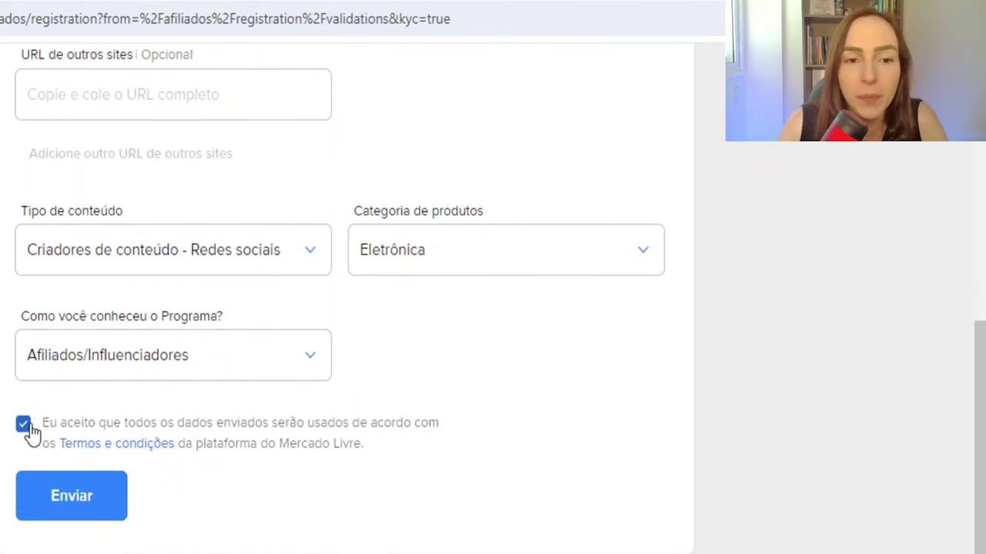
pyautogui.click(87, 504)
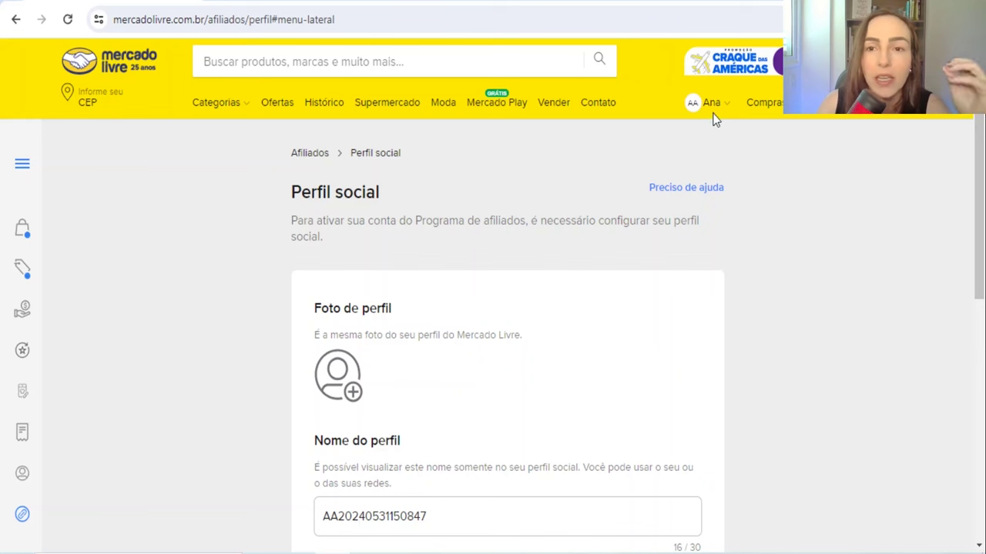
# Step: Review the profile-name rules (no special characters, spaces or capitals), accept the terms and confirm
pyautogui.moveTo(714, 108)
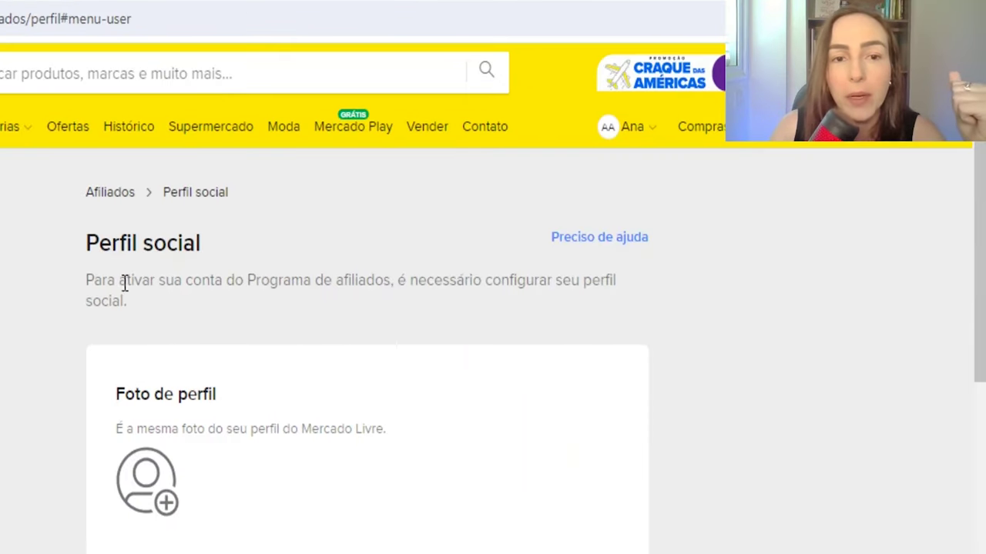
pyautogui.moveTo(129, 282); pyautogui.dragTo(363, 281)
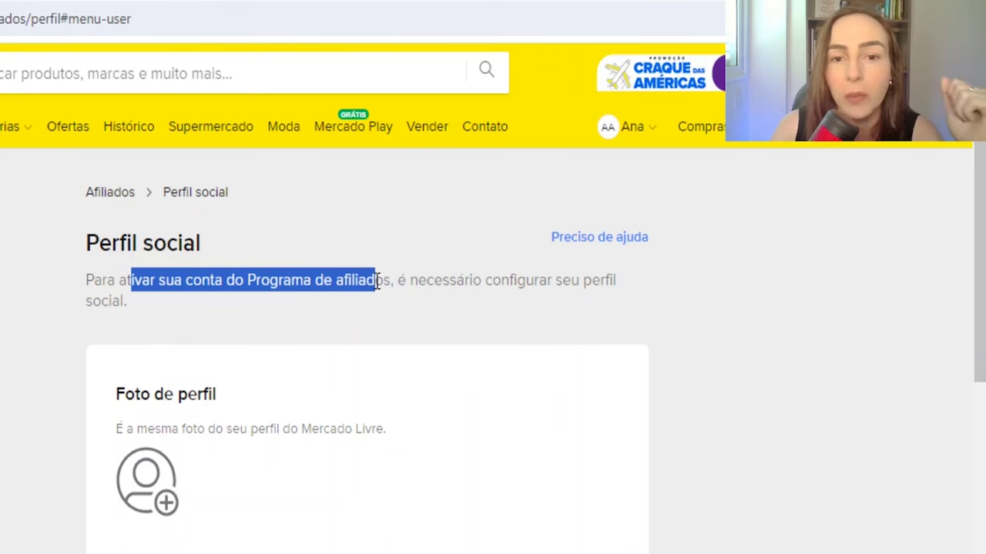
pyautogui.scroll(-5, 531, 300)
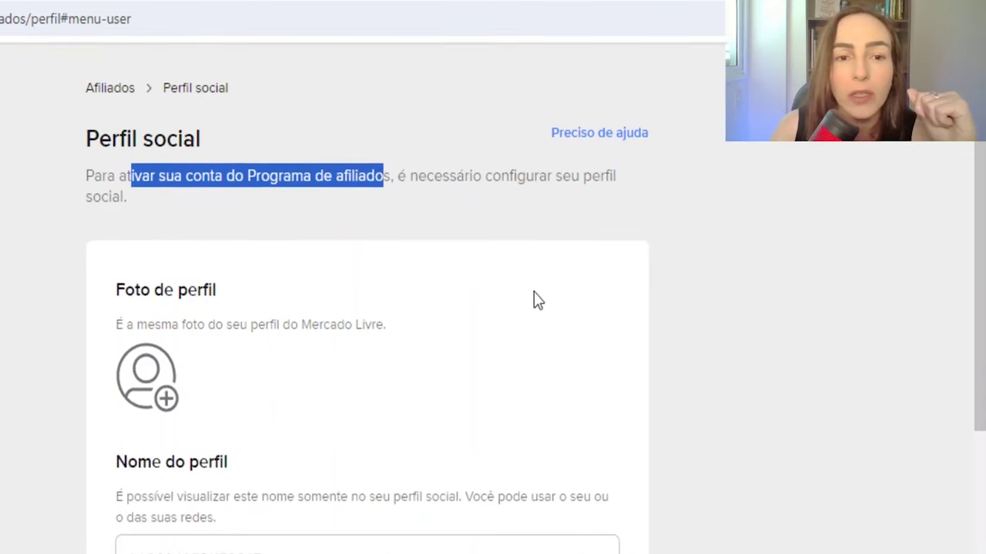
pyautogui.scroll(-5, 529, 313)
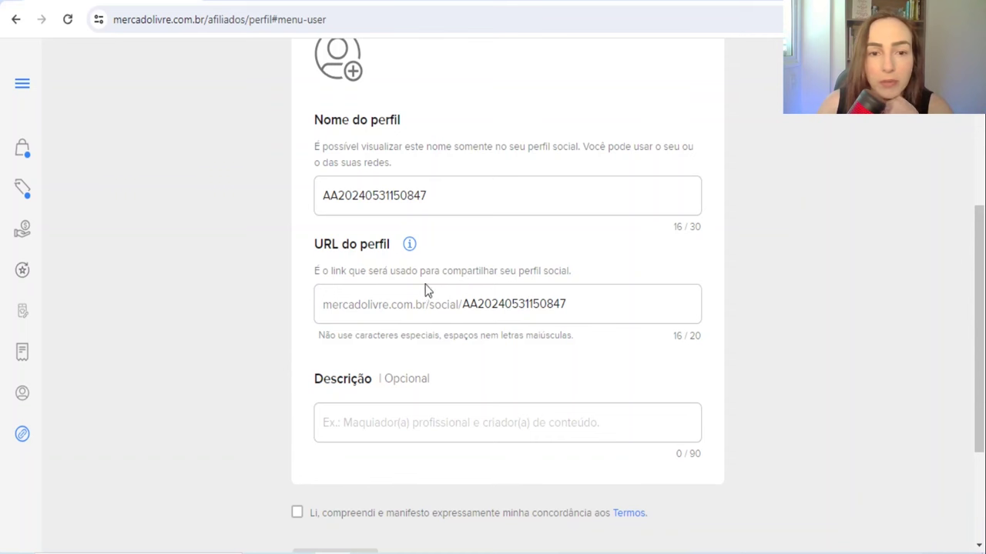
pyautogui.moveTo(355, 335); pyautogui.dragTo(402, 335)
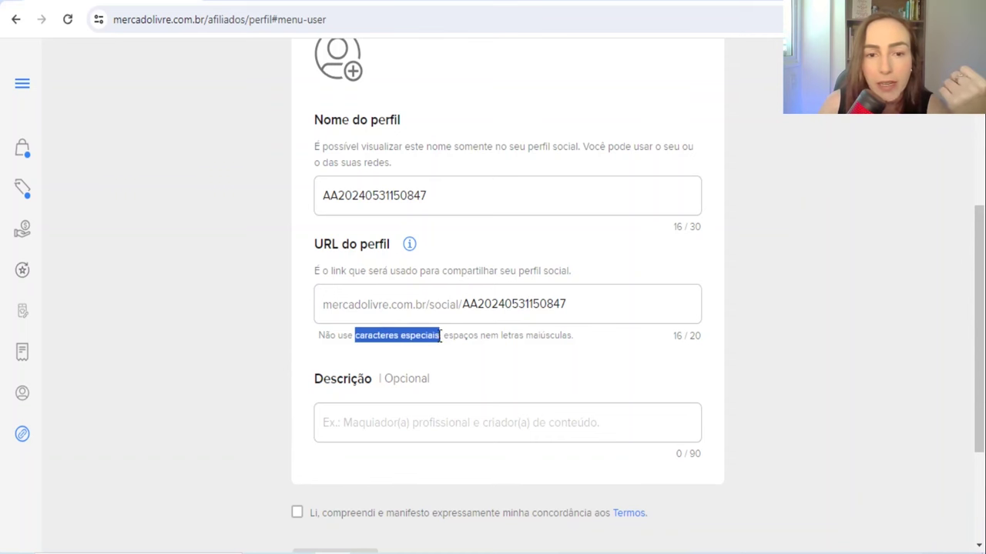
pyautogui.moveTo(459, 335); pyautogui.dragTo(604, 348)
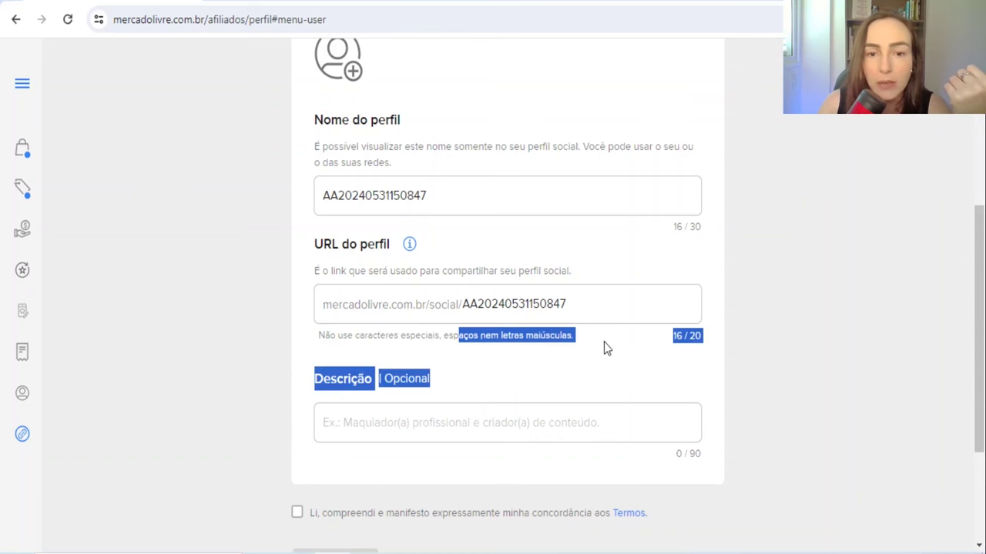
pyautogui.click(633, 343)
pyautogui.scroll(-1, 298, 469)
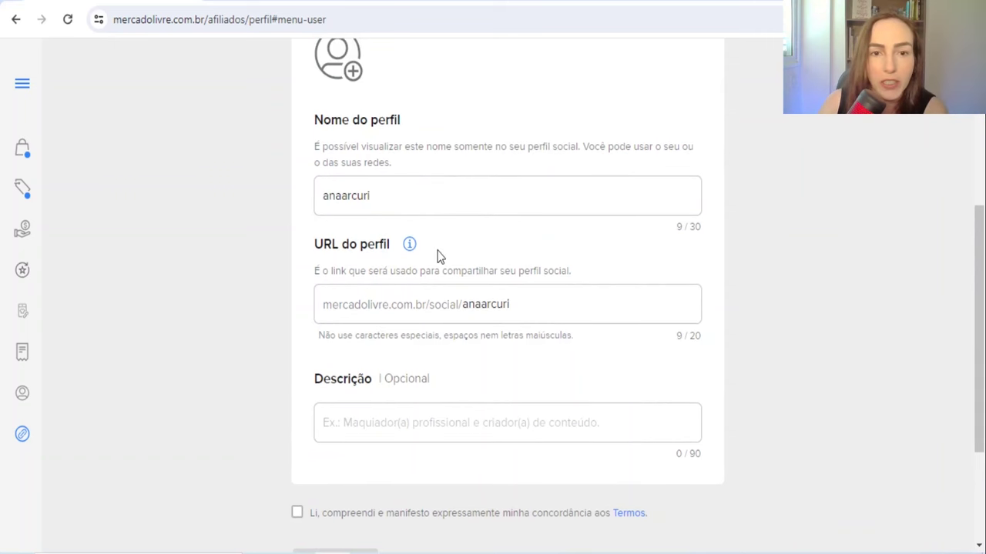
pyautogui.scroll(-2, 372, 398)
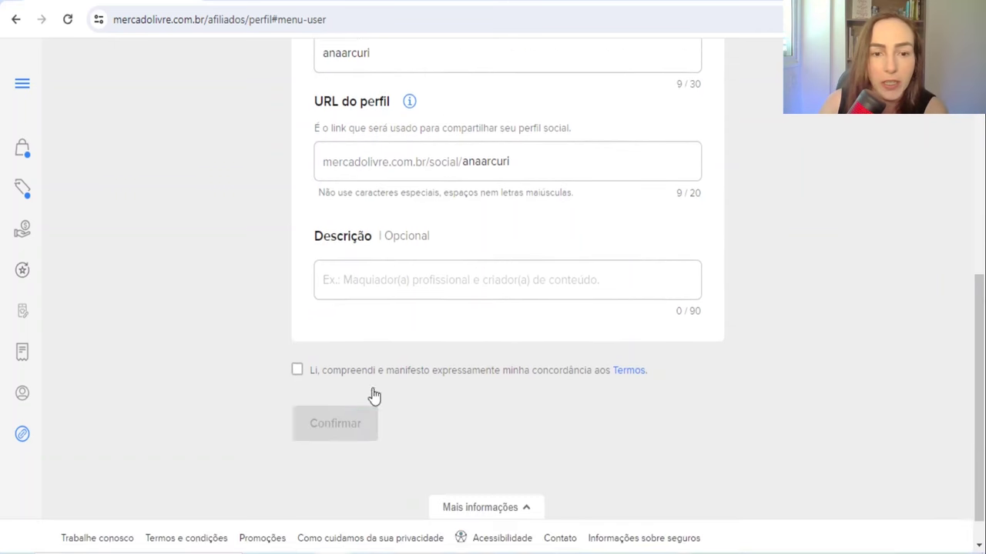
pyautogui.click(297, 350)
pyautogui.click(345, 409)
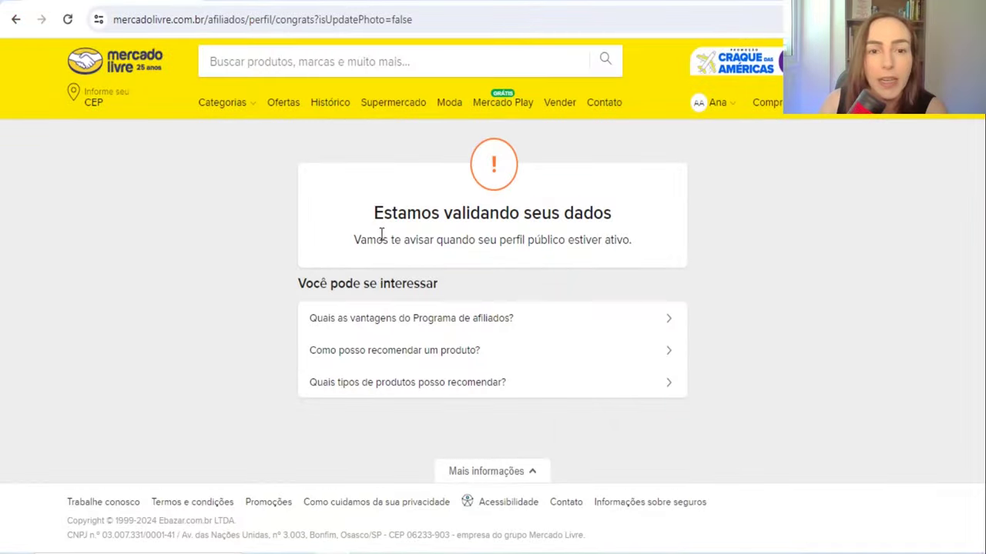
# Step: Note the data-validation message, select the Como fazer link de afiliado node, and open the link generator
pyautogui.moveTo(379, 213); pyautogui.dragTo(597, 213)
pyautogui.moveTo(498, 239); pyautogui.dragTo(636, 241)
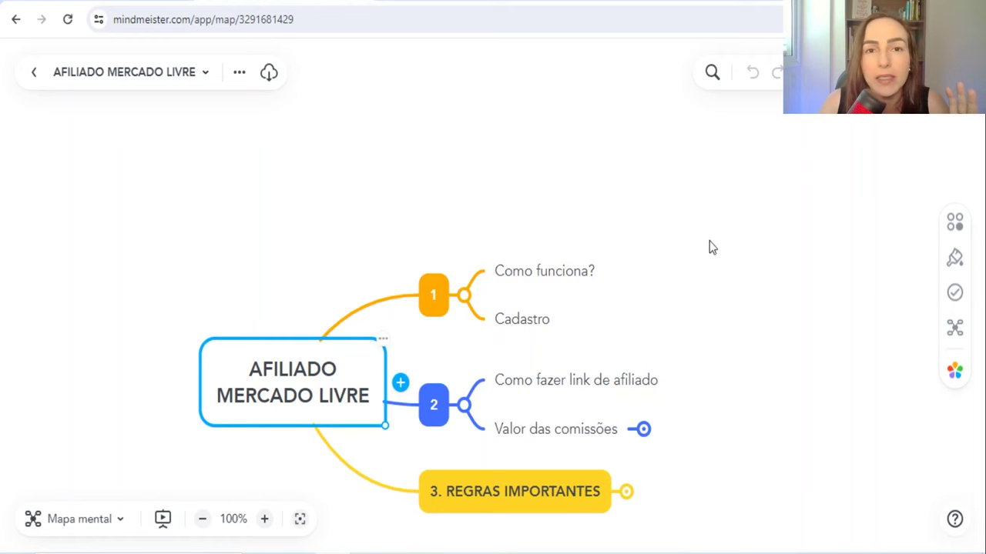
pyautogui.moveTo(709, 246); pyautogui.dragTo(693, 193)
pyautogui.click(581, 329)
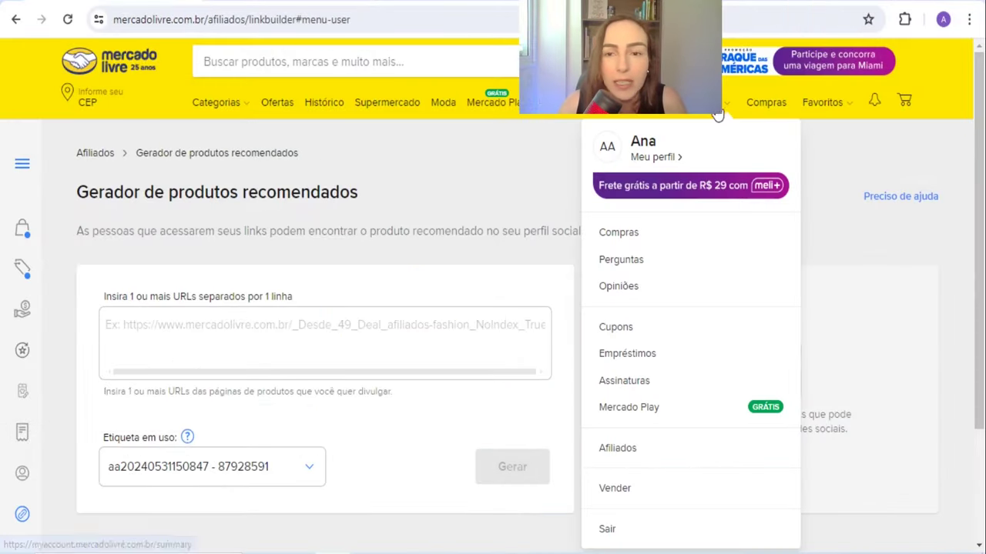
pyautogui.moveTo(36, 473)
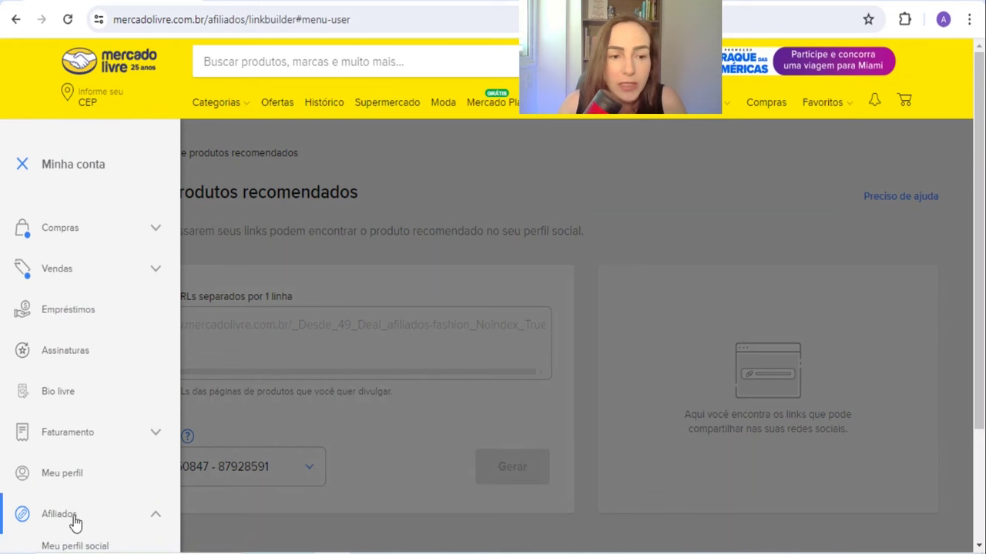
pyautogui.scroll(-3, 78, 516)
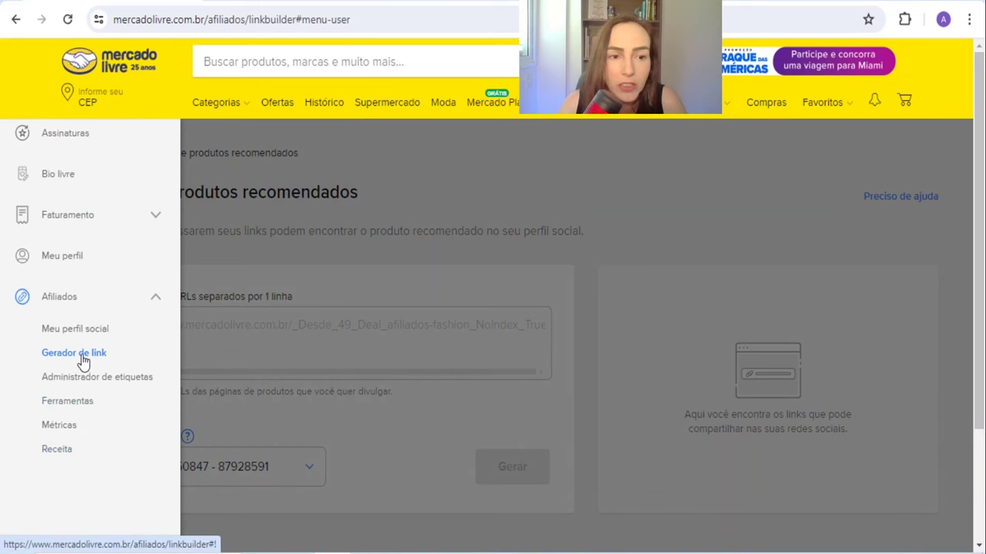
pyautogui.click(82, 356)
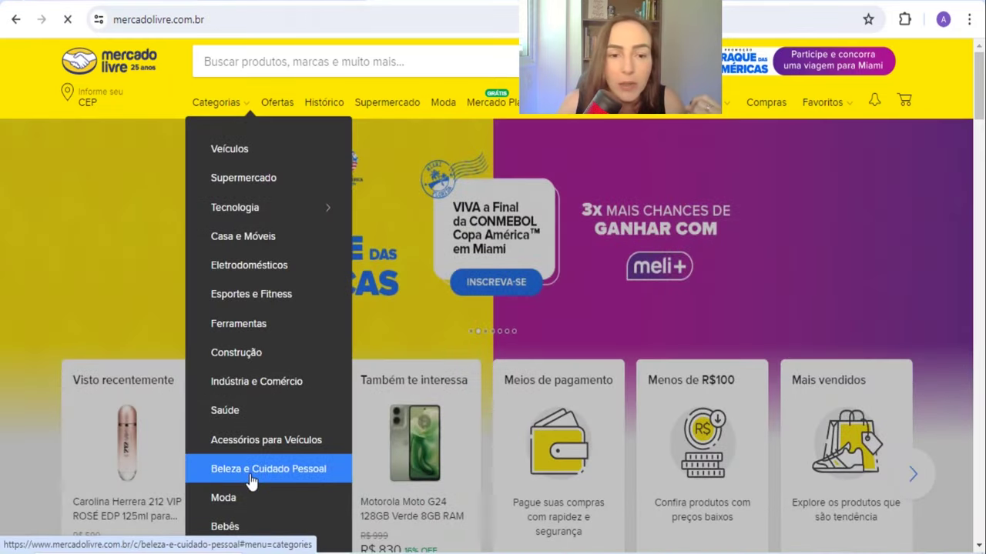
# Step: Browse Beleza e Cuidado Pessoal to the Idôle Lancôme perfume page and copy its URL
pyautogui.click(250, 477)
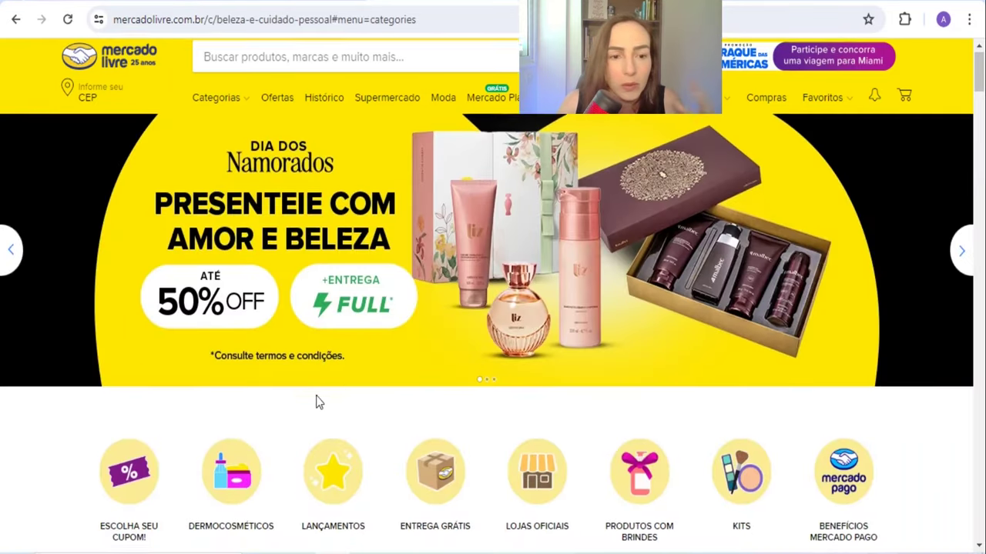
pyautogui.scroll(-3, 313, 404)
pyautogui.scroll(-5, 313, 406)
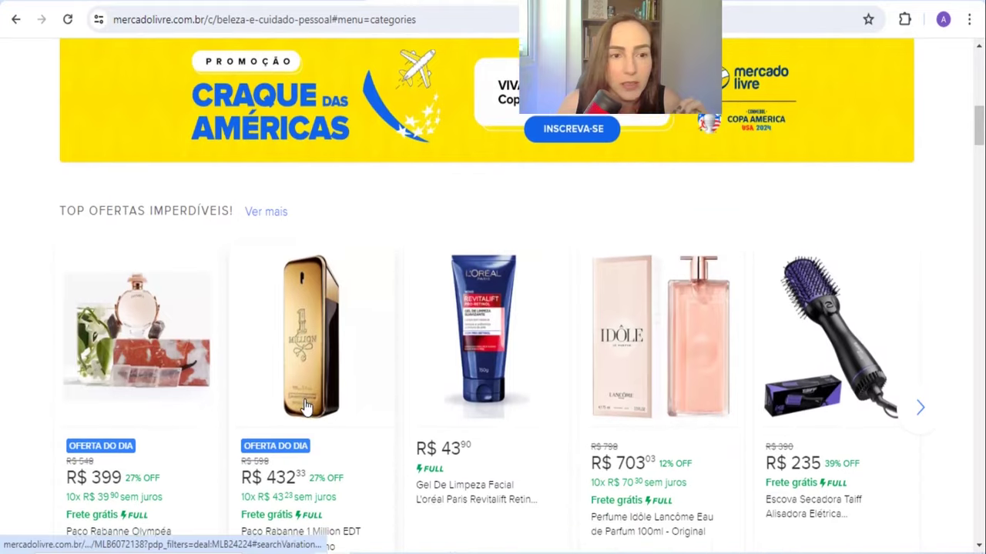
pyautogui.scroll(-2, 363, 476)
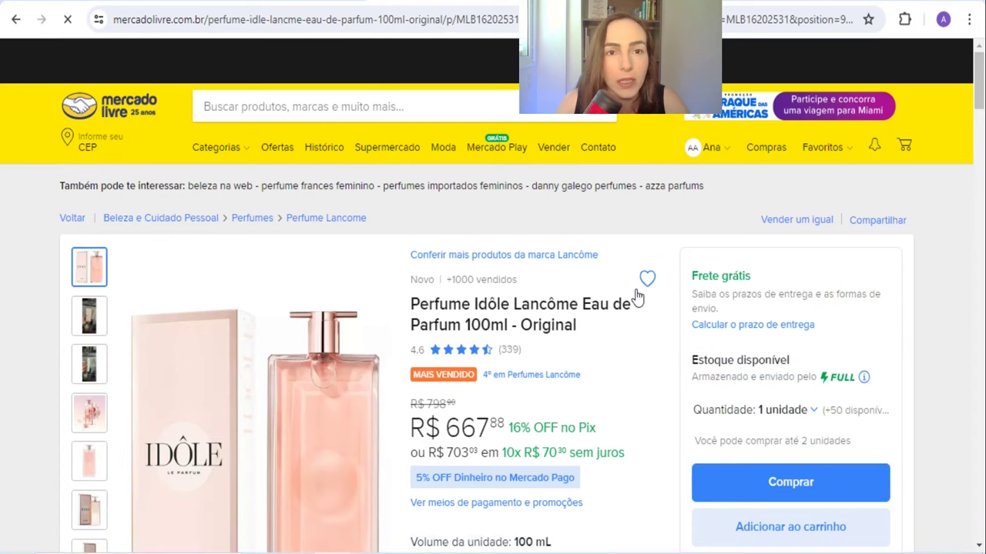
pyautogui.click(322, 14)
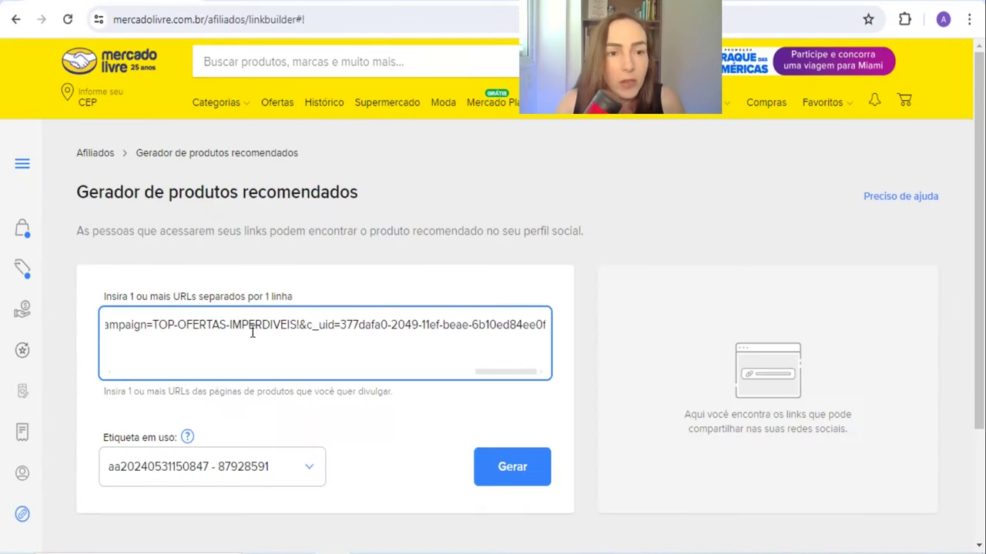
# Step: Generate the short affiliate link for the perfume and open it in a new tab
pyautogui.click(511, 467)
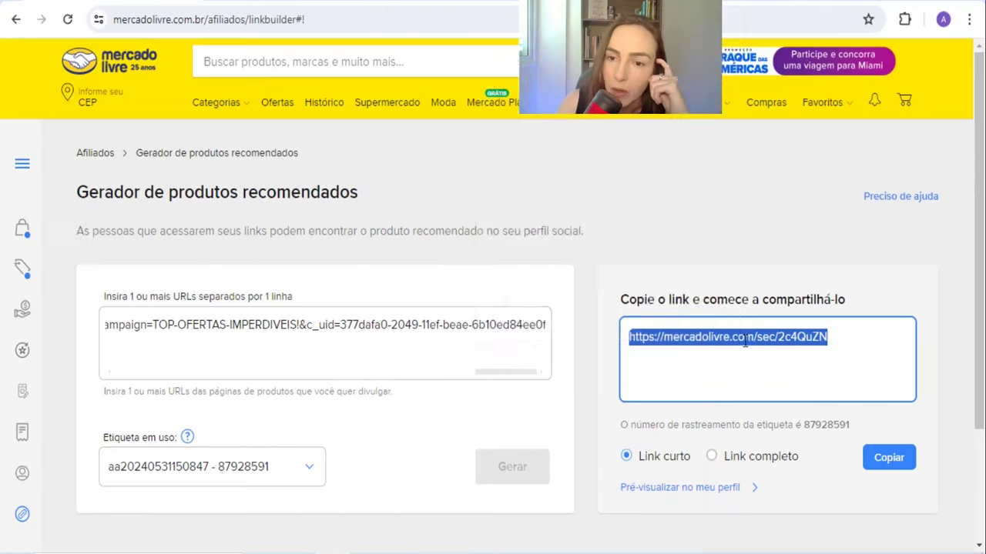
pyautogui.rightClick(672, 434)
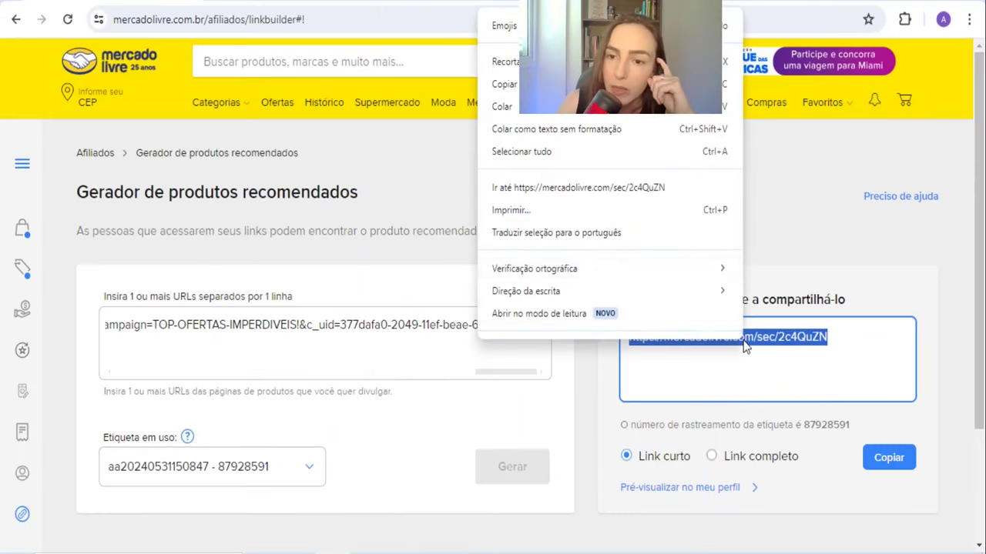
pyautogui.click(539, 187)
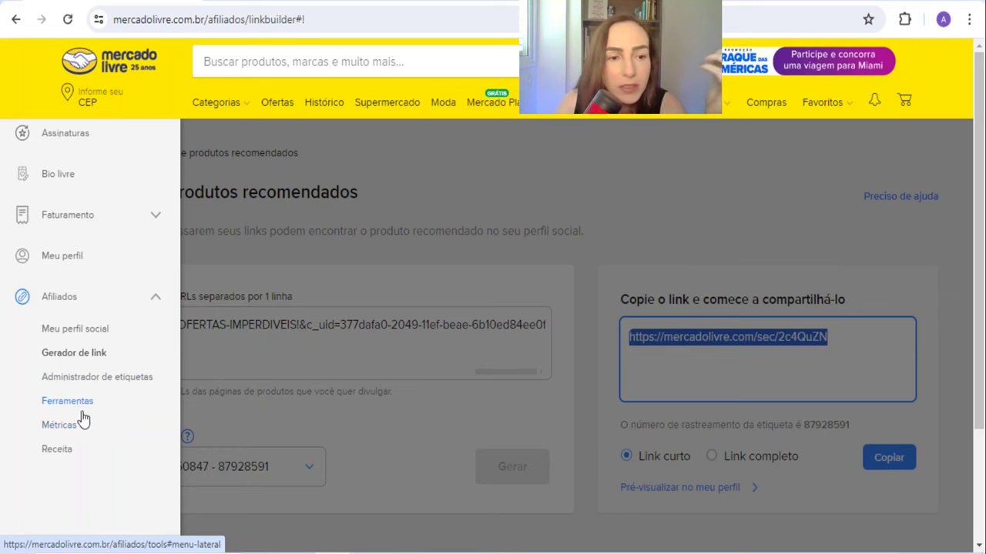
# Step: Visit the affiliate tools page, return home, browse categories, and request a washing machine affiliate link
pyautogui.click(77, 406)
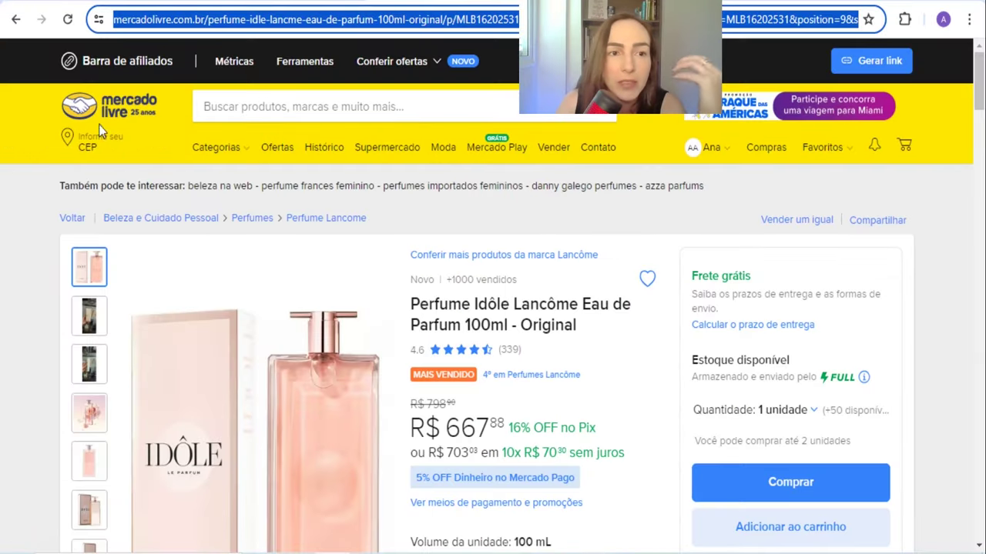
pyautogui.click(107, 112)
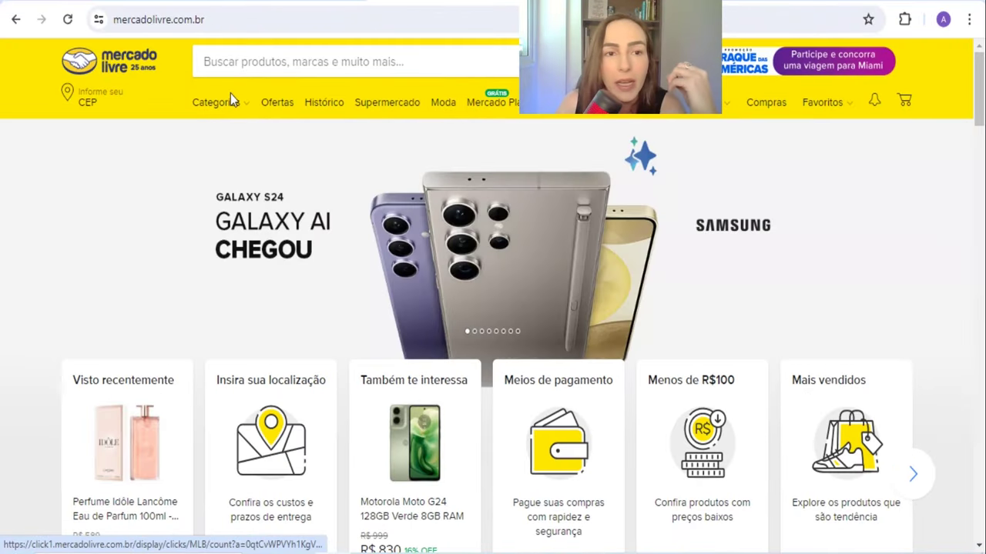
pyautogui.moveTo(227, 103)
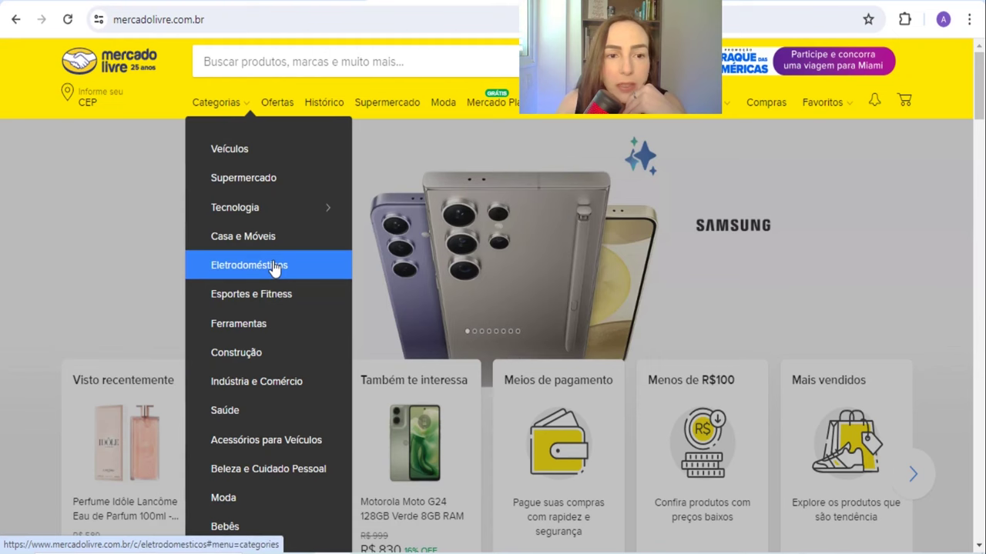
pyautogui.scroll(-3, 286, 435)
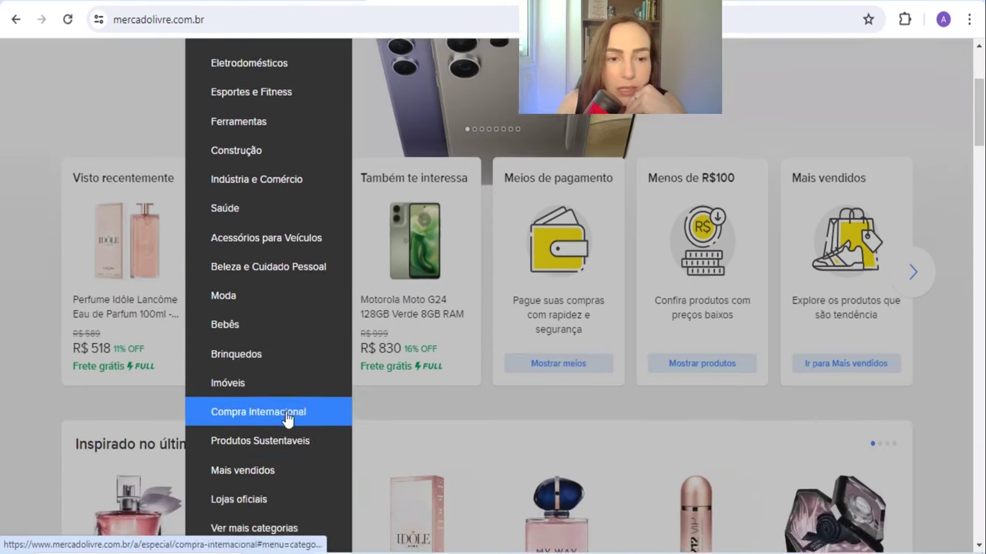
pyautogui.scroll(3, 301, 418)
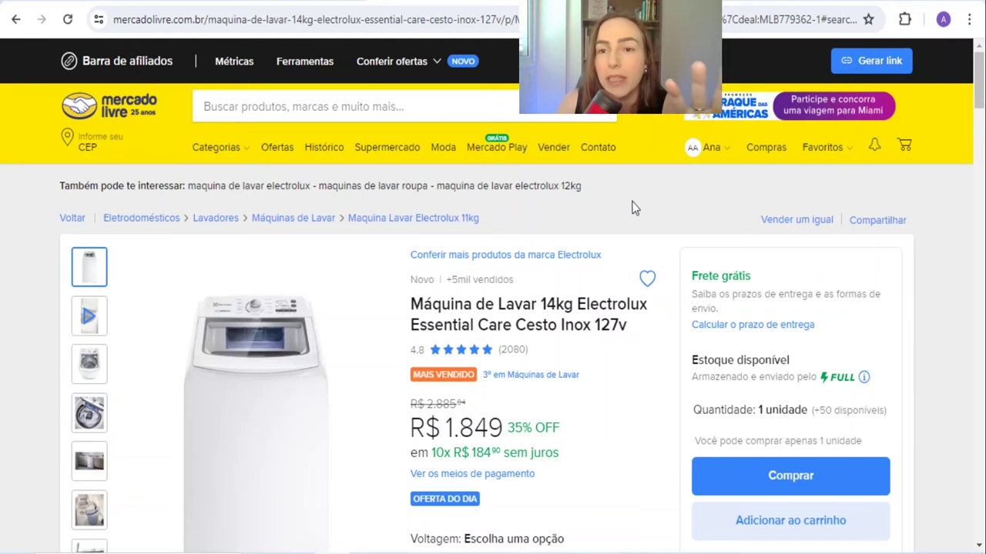
pyautogui.click(867, 63)
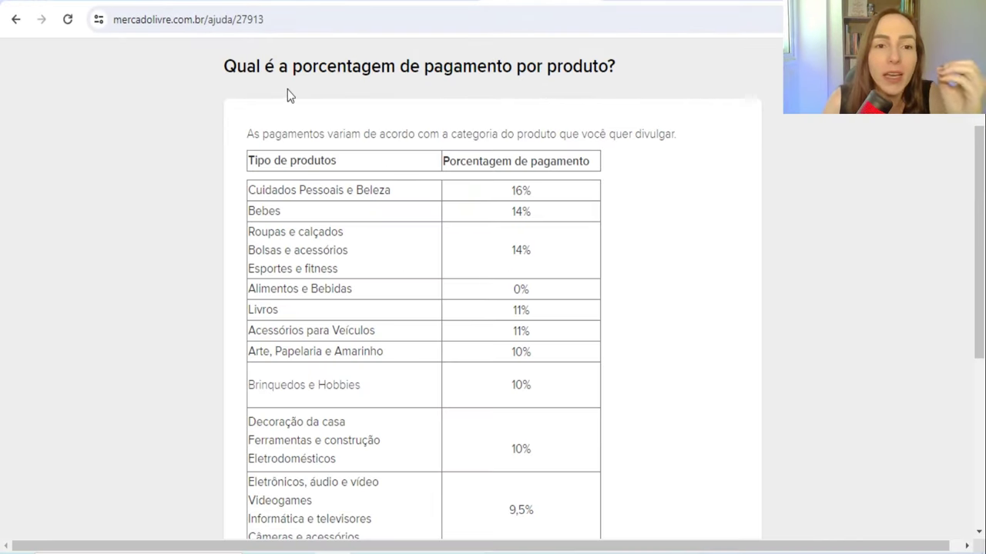
pyautogui.moveTo(250, 68); pyautogui.dragTo(453, 68)
pyautogui.click(566, 63)
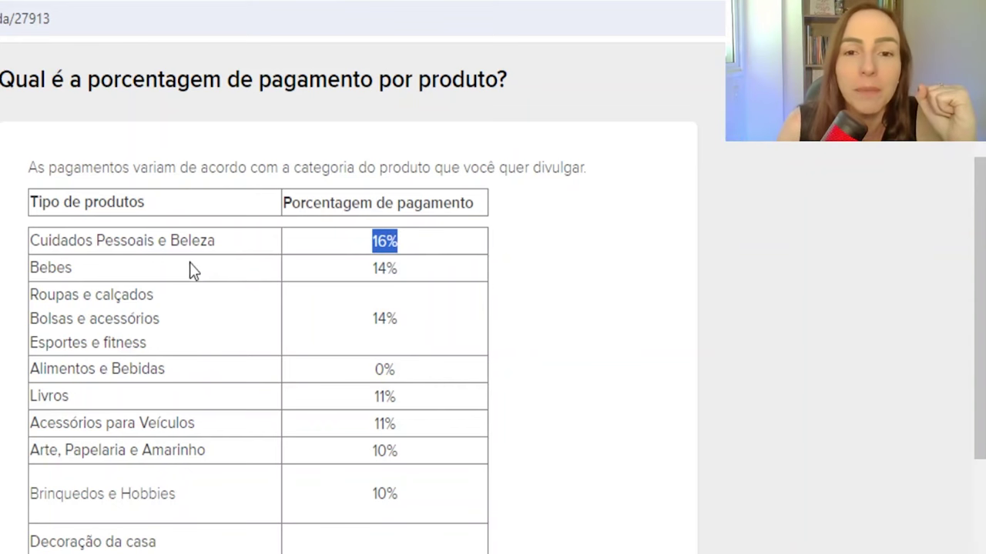
pyautogui.click(62, 268)
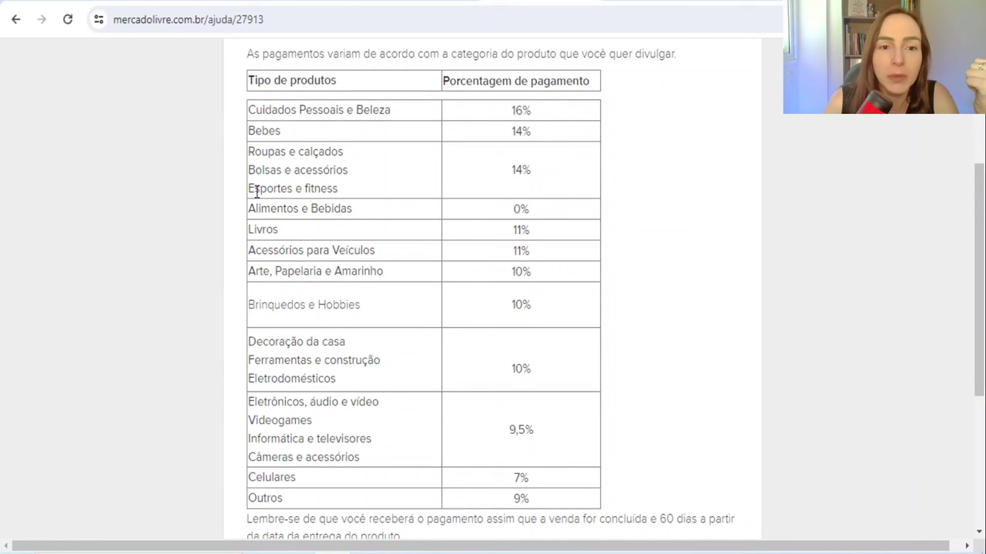
pyautogui.moveTo(267, 190); pyautogui.dragTo(369, 197)
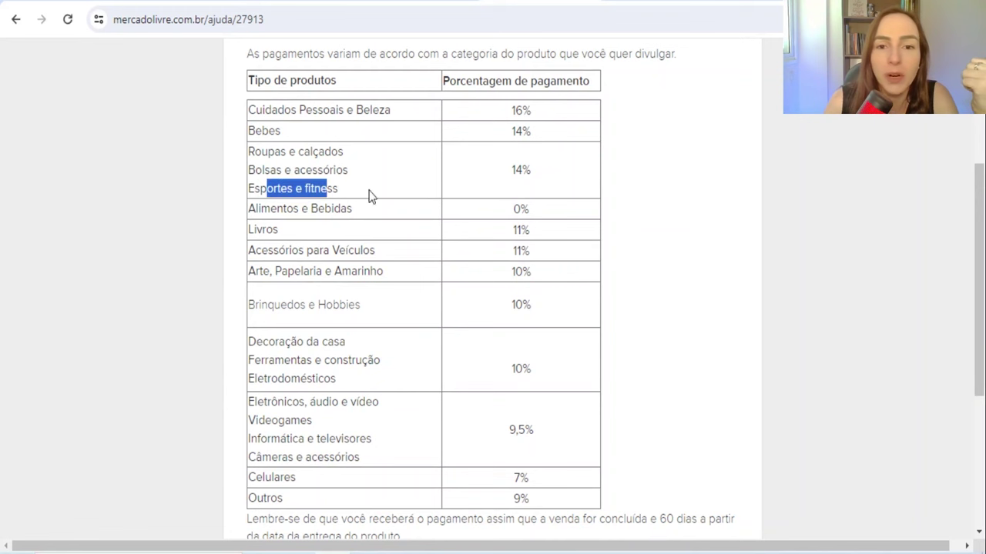
pyautogui.click(508, 169)
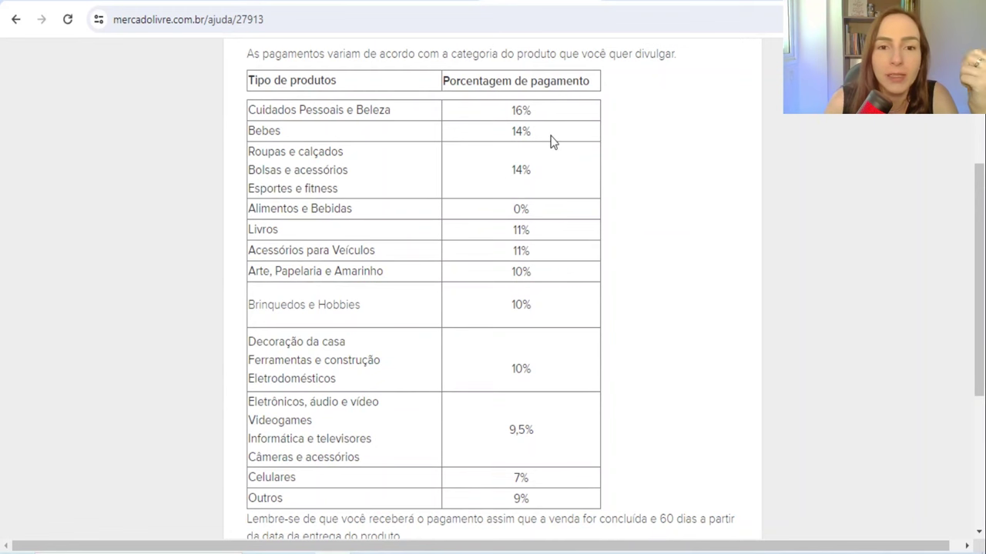
pyautogui.scroll(-1, 429, 266)
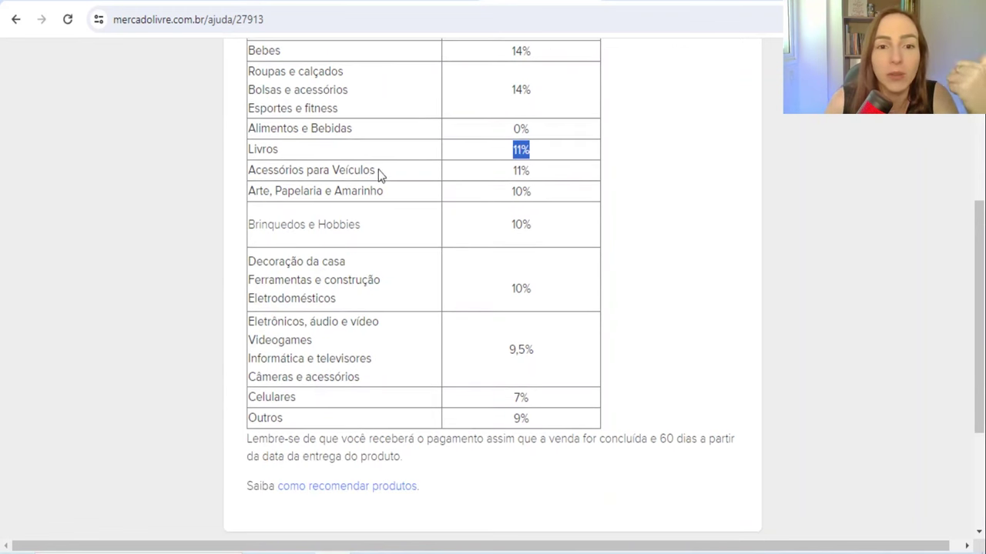
pyautogui.moveTo(308, 276); pyautogui.dragTo(245, 298)
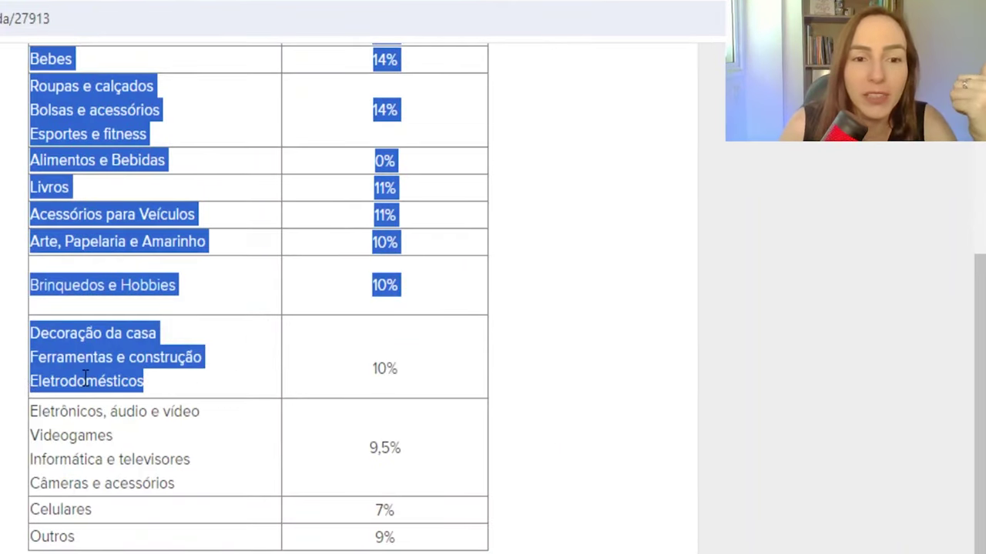
pyautogui.click(123, 388)
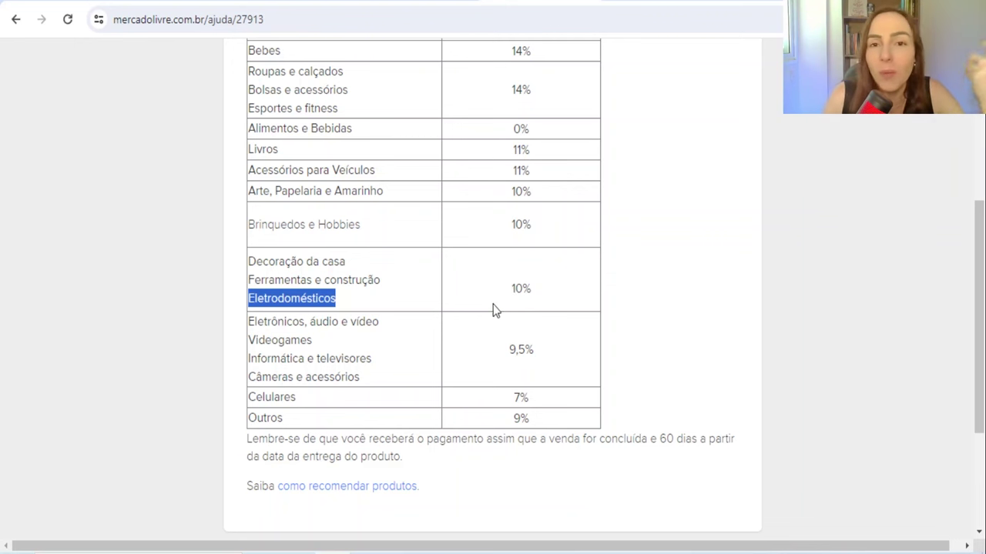
pyautogui.moveTo(318, 396); pyautogui.dragTo(265, 397)
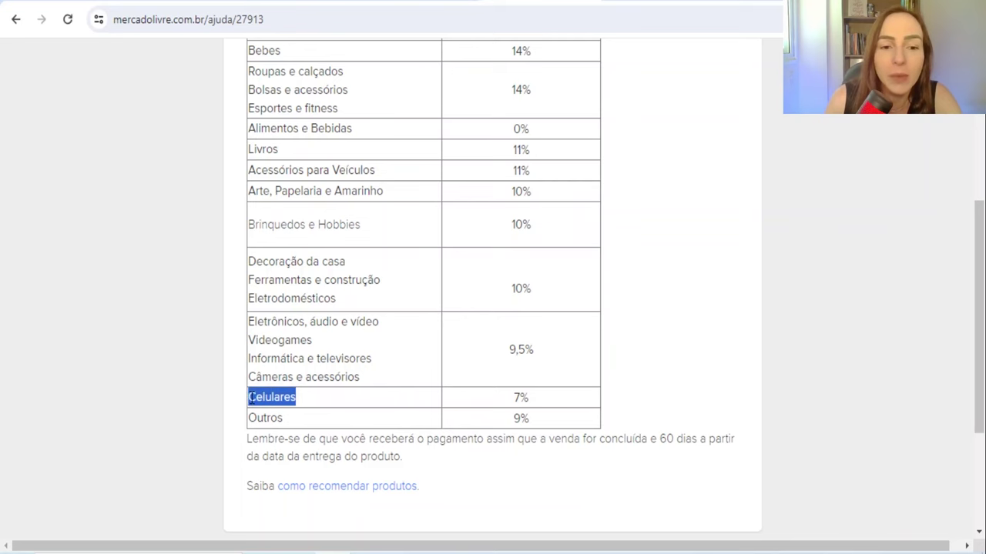
pyautogui.click(528, 398)
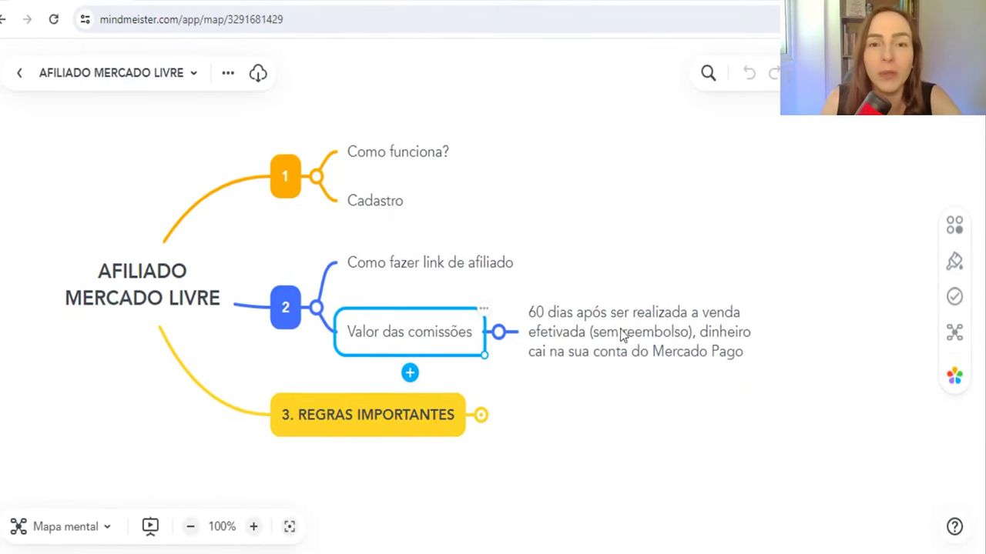
# Step: Review the 60-day Mercado Pago payment note, then expand the 3. REGRAS IMPORTANTES branch
pyautogui.click(593, 340)
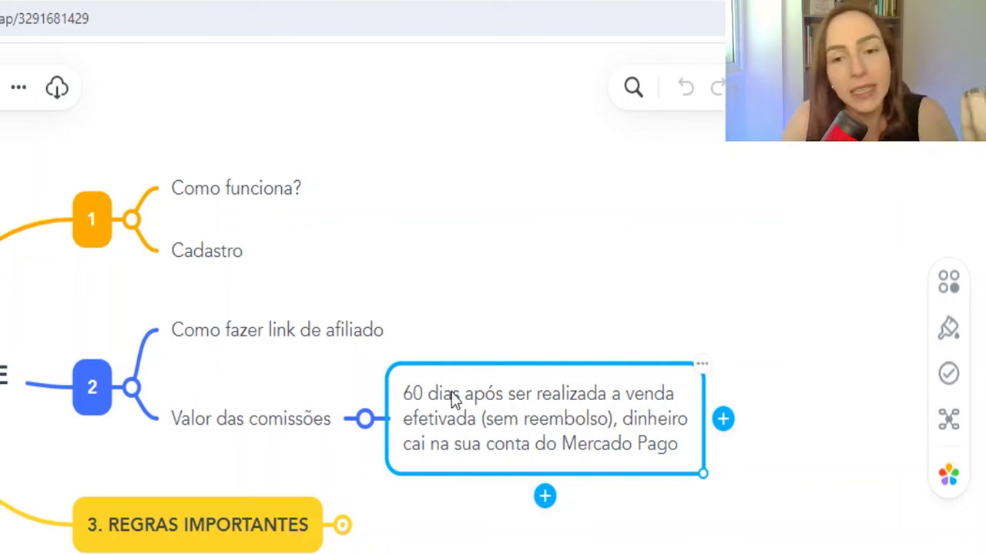
pyautogui.click(454, 399)
pyautogui.moveTo(462, 393); pyautogui.dragTo(418, 394)
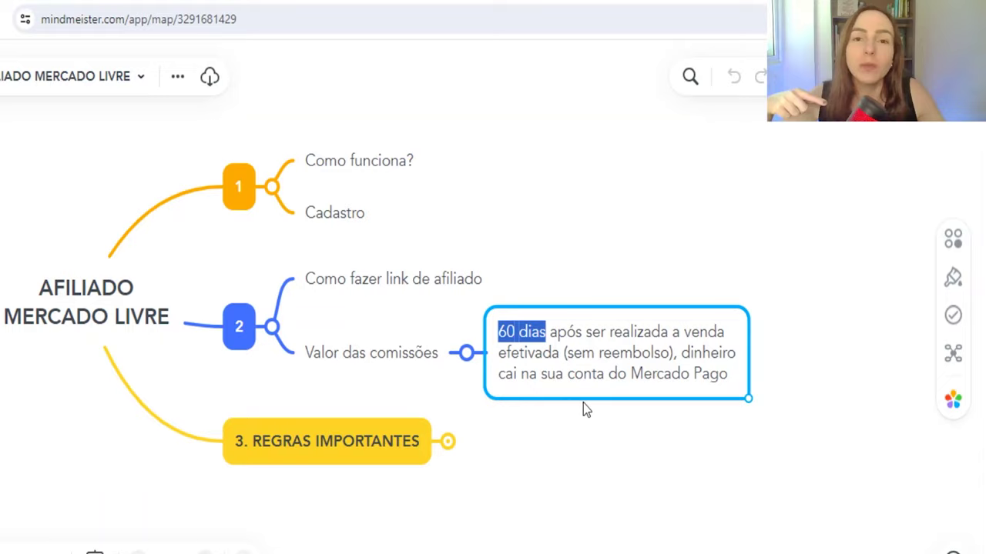
pyautogui.click(593, 331)
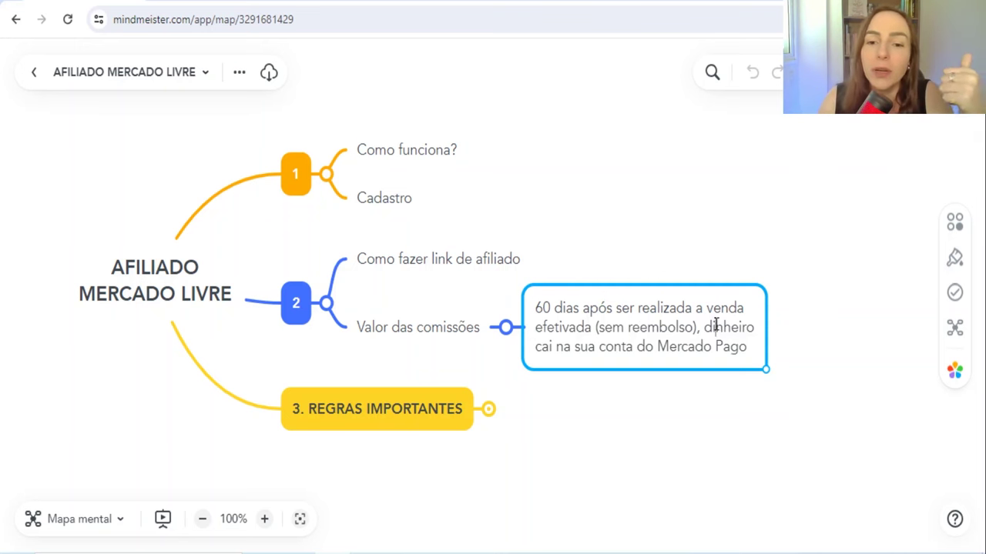
pyautogui.moveTo(545, 349); pyautogui.dragTo(709, 365)
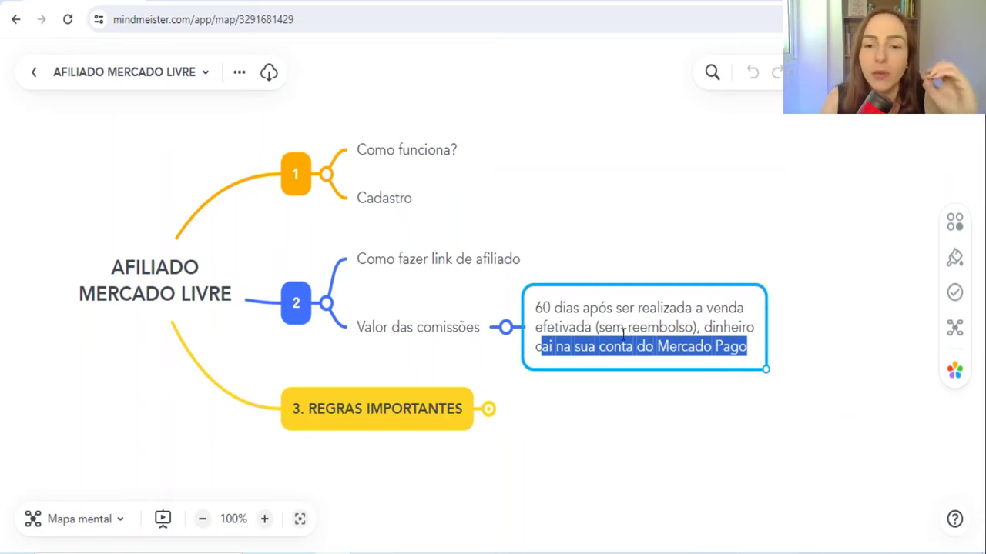
pyautogui.click(396, 410)
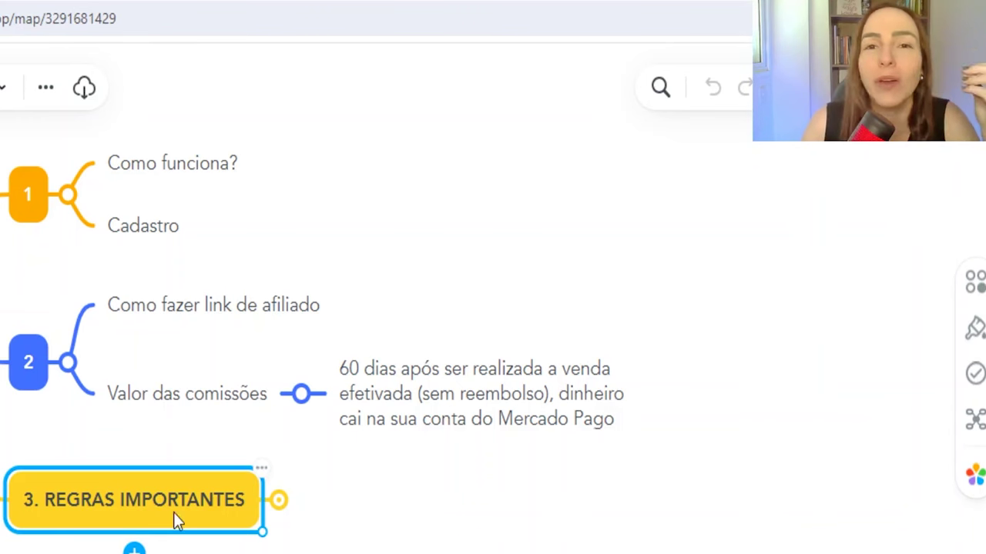
pyautogui.click(278, 502)
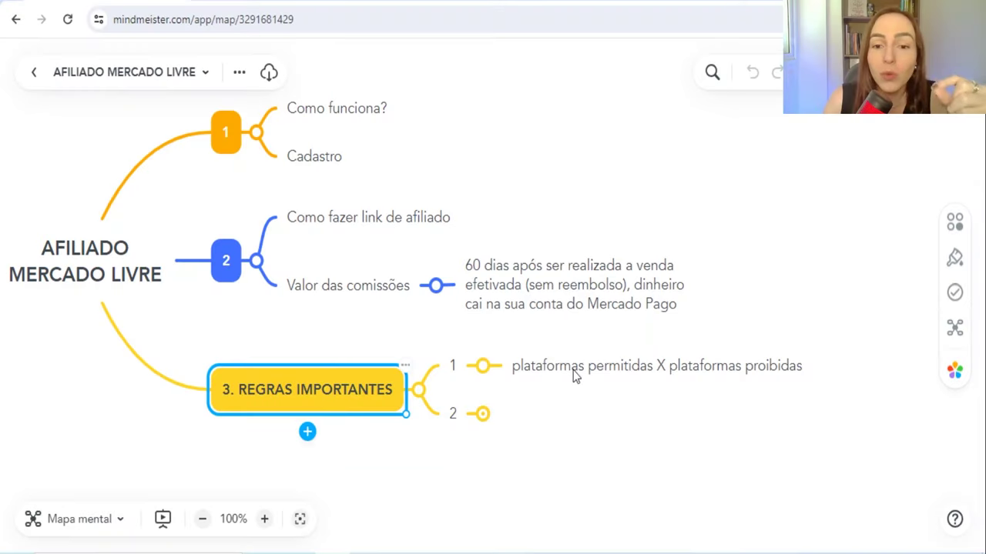
# Step: Open the platforms topic and scroll help article 32751's table of permitted and prohibited traffic platforms
pyautogui.click(574, 374)
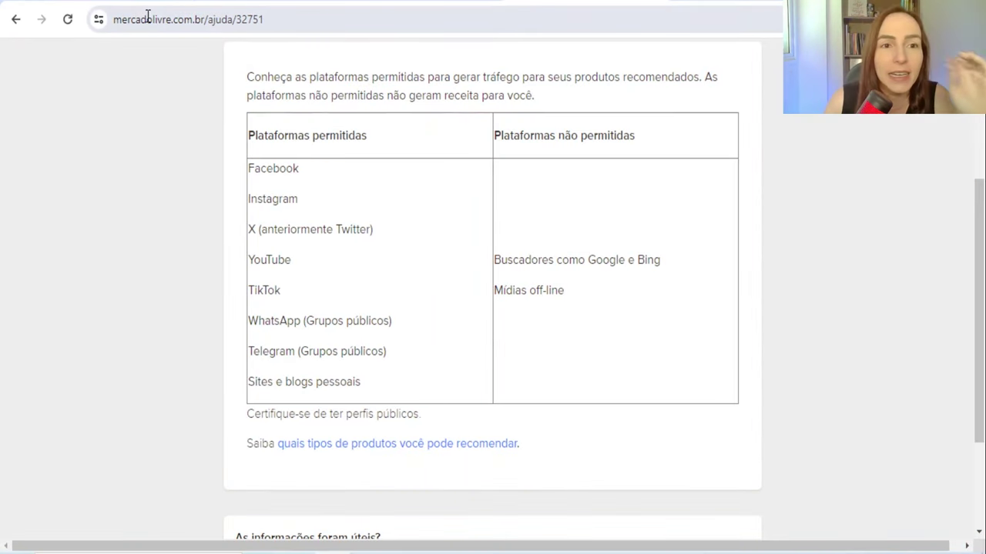
pyautogui.scroll(2, 168, 58)
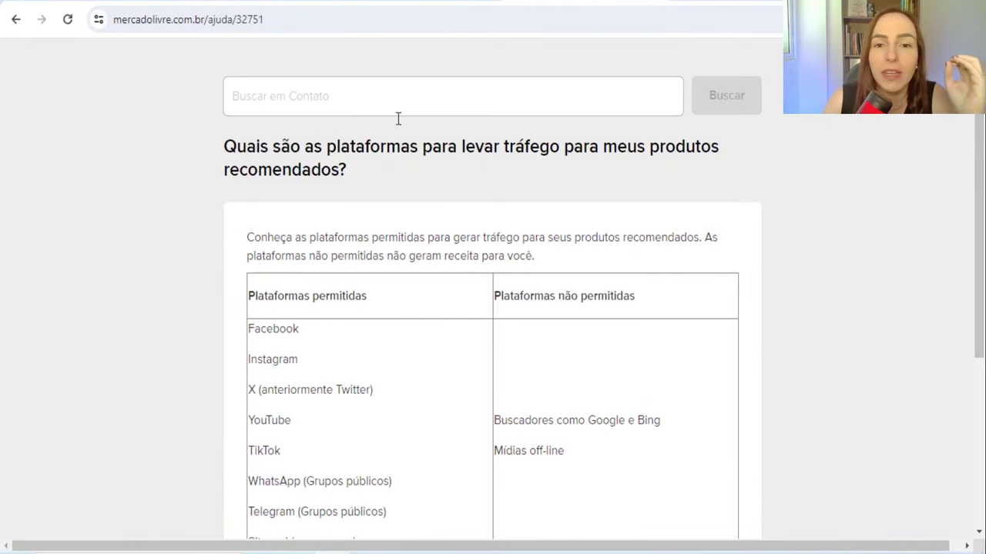
pyautogui.scroll(-1, 385, 212)
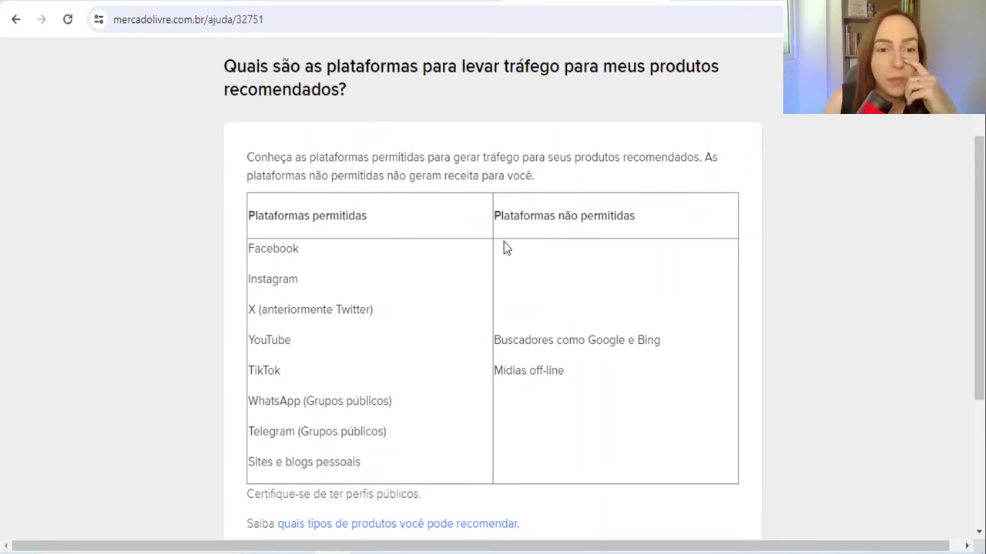
pyautogui.scroll(-1, 462, 231)
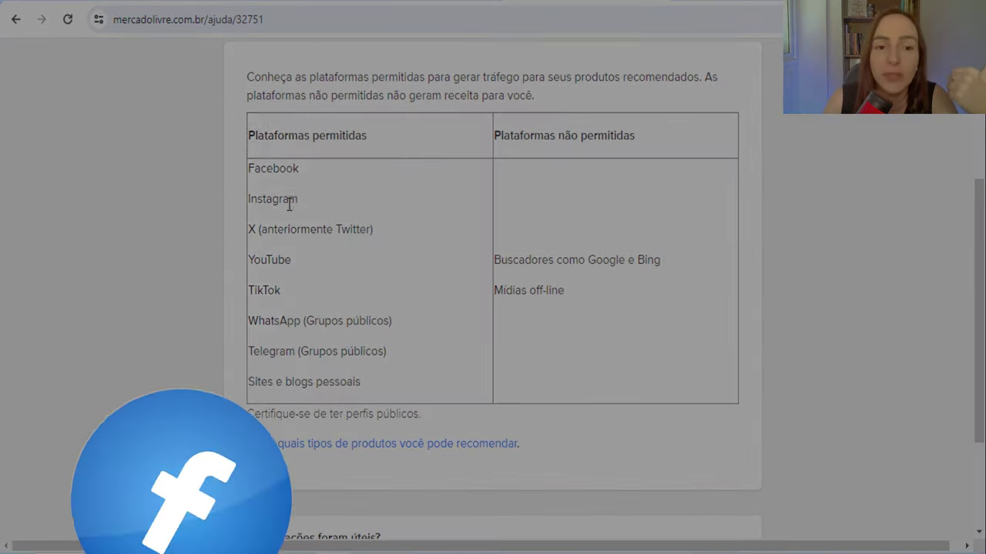